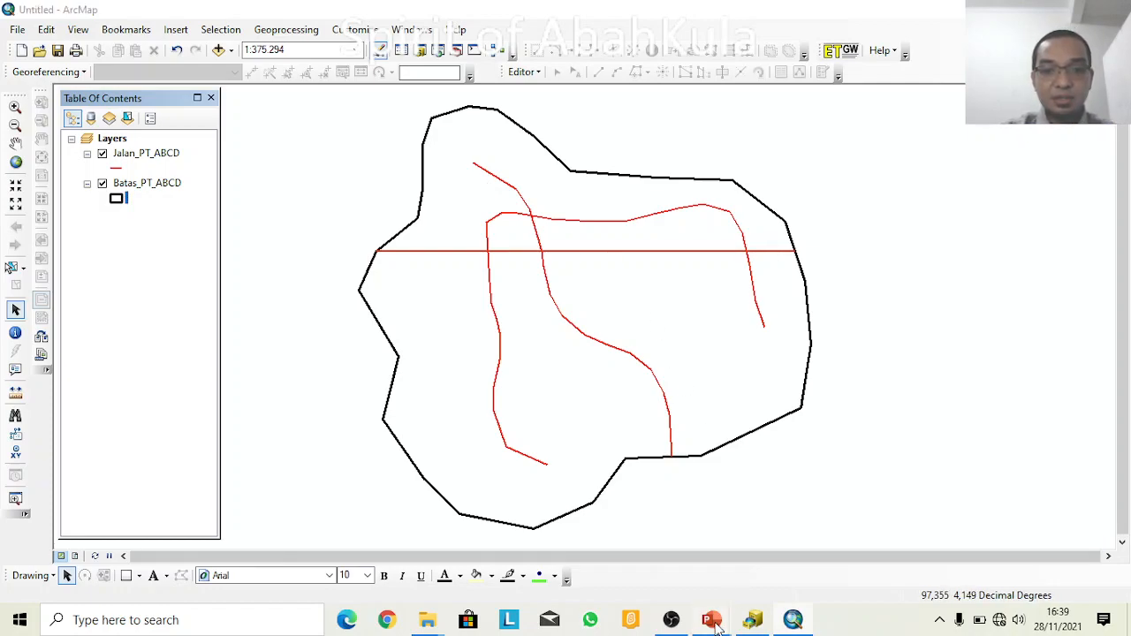
- View the geodatabase license stages slide in PowerPoint and switch to ArcCatalog
{"action": "mouse_move", "coordinate": [716, 624]}
{"action": "left_click", "coordinate": [752, 548]}
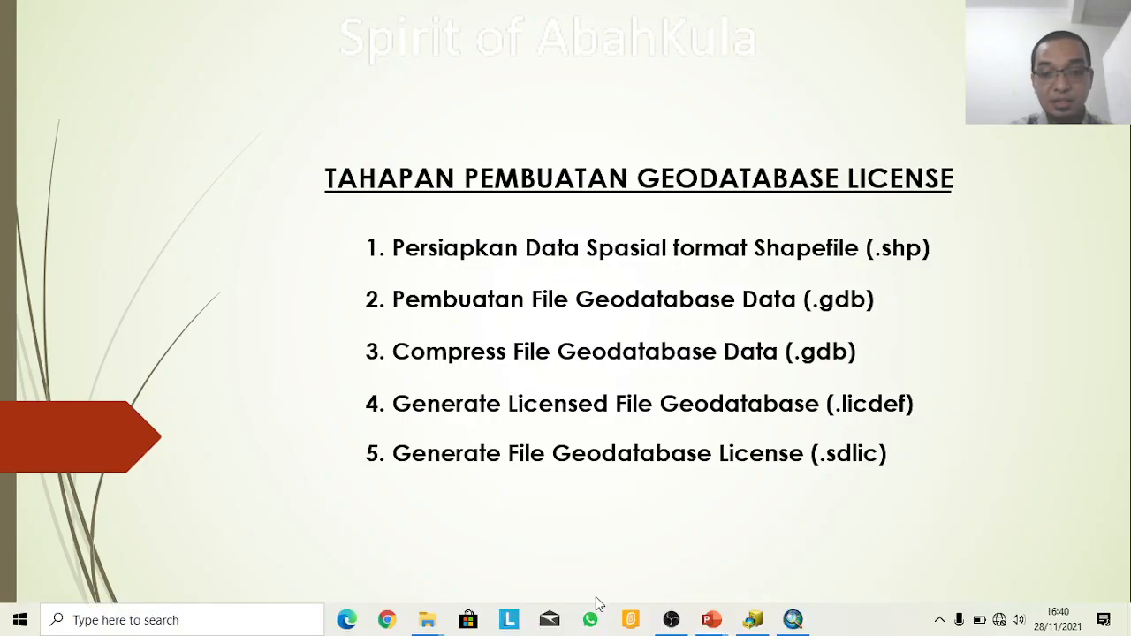
{"action": "key", "text": "super"}
{"action": "left_click", "coordinate": [756, 619]}
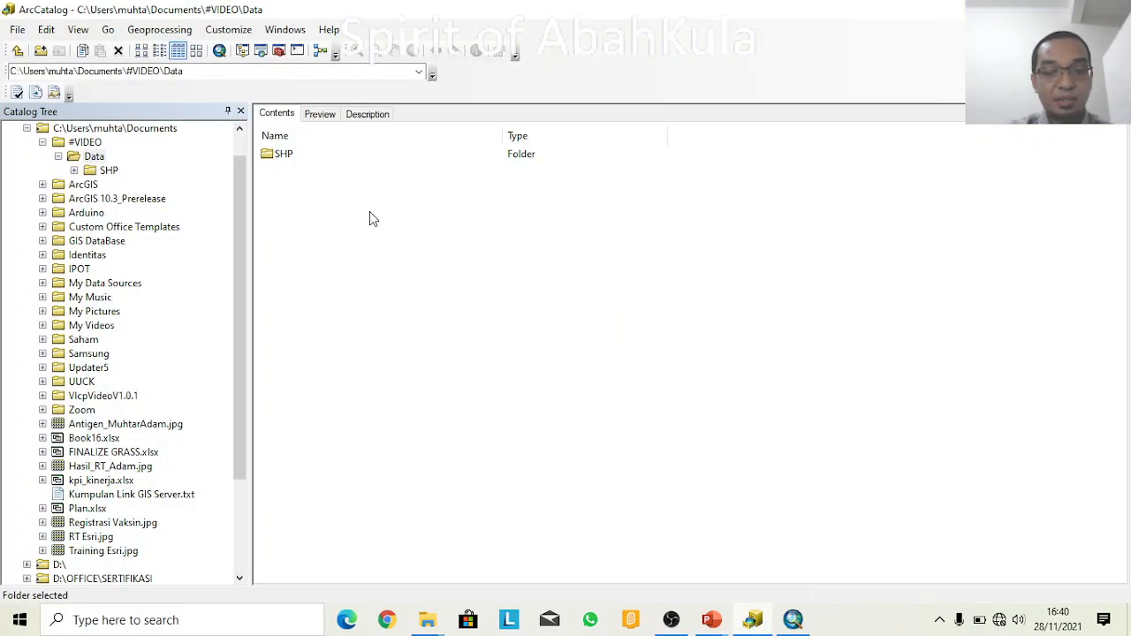
- Create a new file geodatabase named ABCD.gdb in the Data folder
{"action": "right_click", "coordinate": [329, 201]}
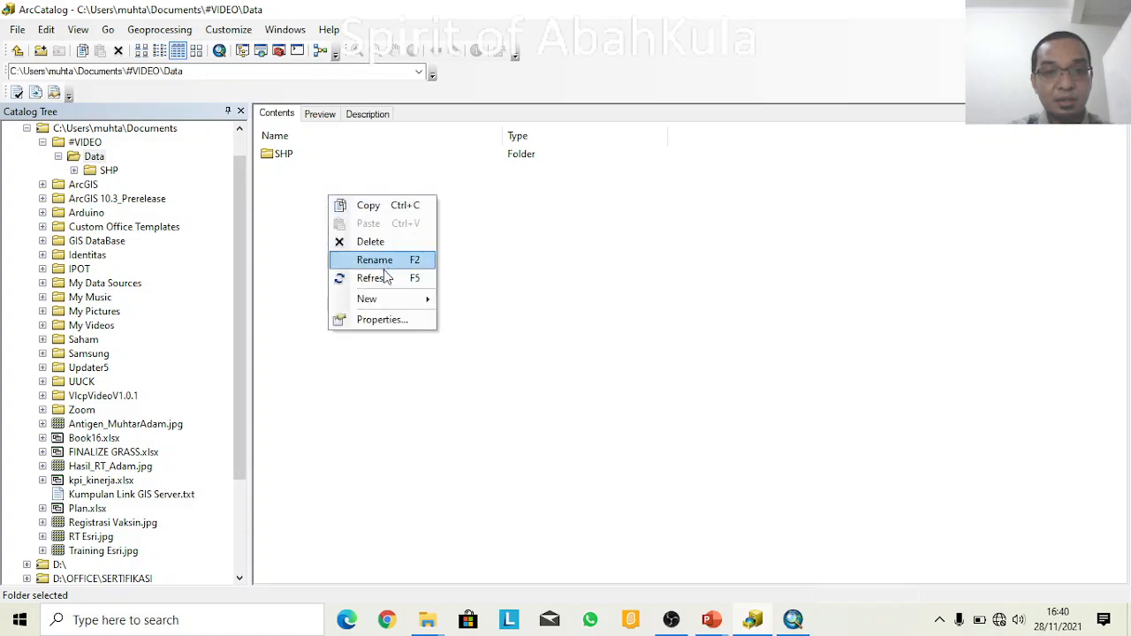
{"action": "mouse_move", "coordinate": [386, 306]}
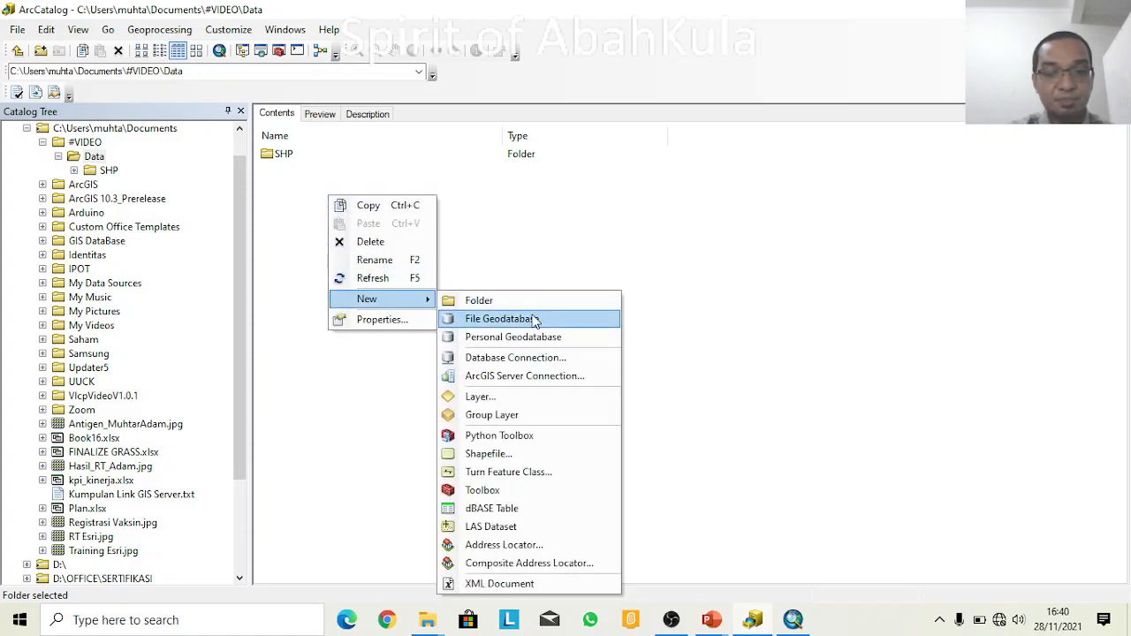
{"action": "left_click", "coordinate": [503, 319]}
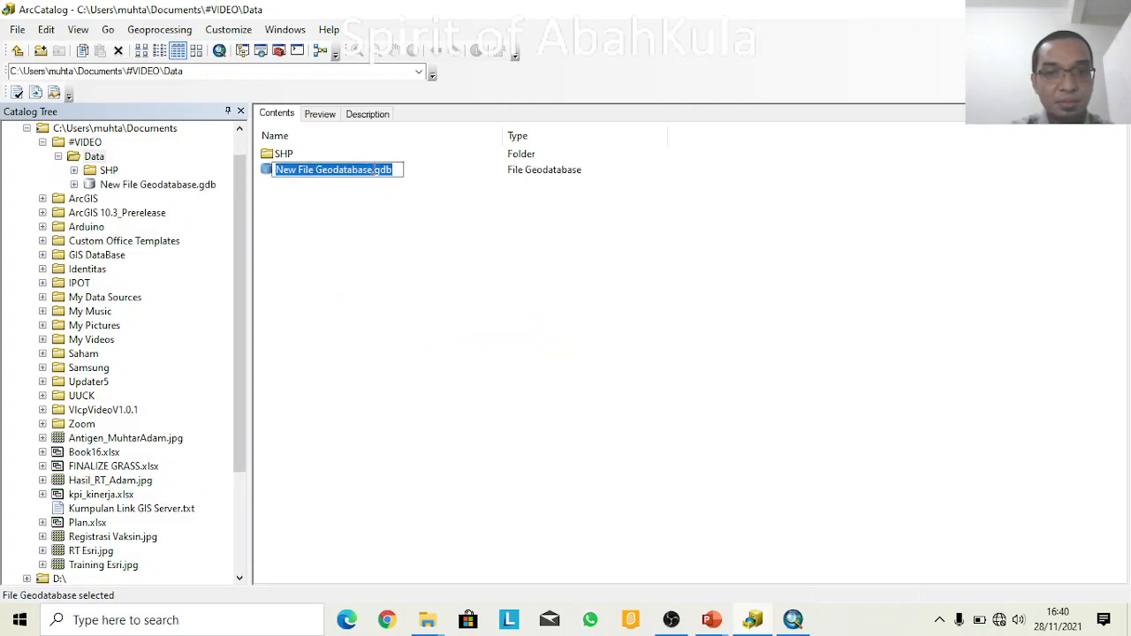
{"action": "type", "text": "ABCD"}
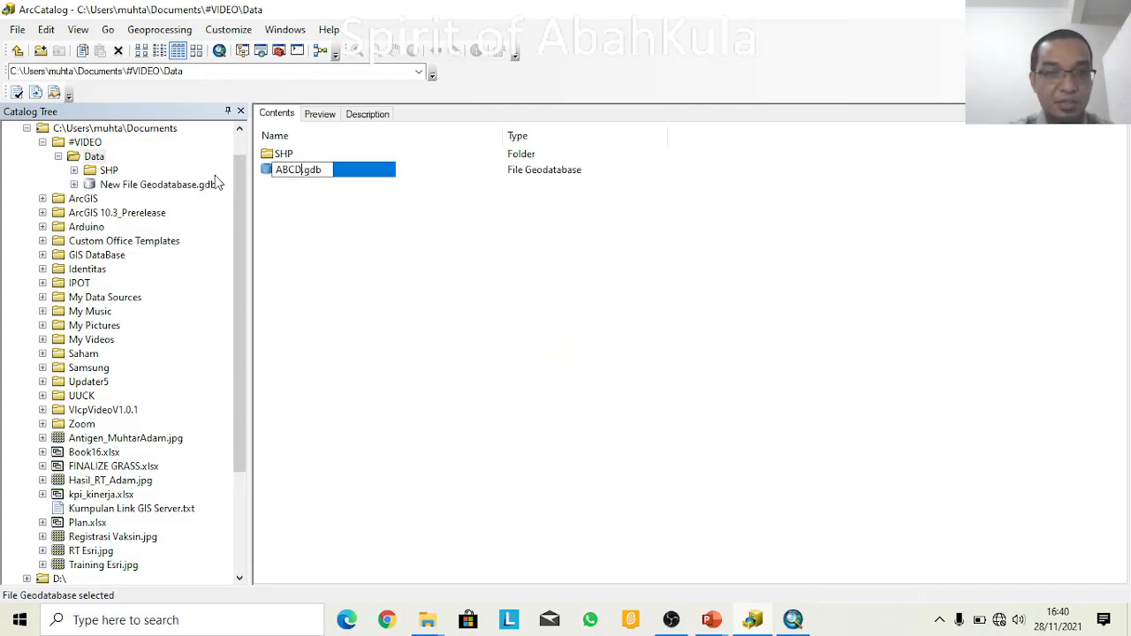
{"action": "left_click", "coordinate": [398, 229]}
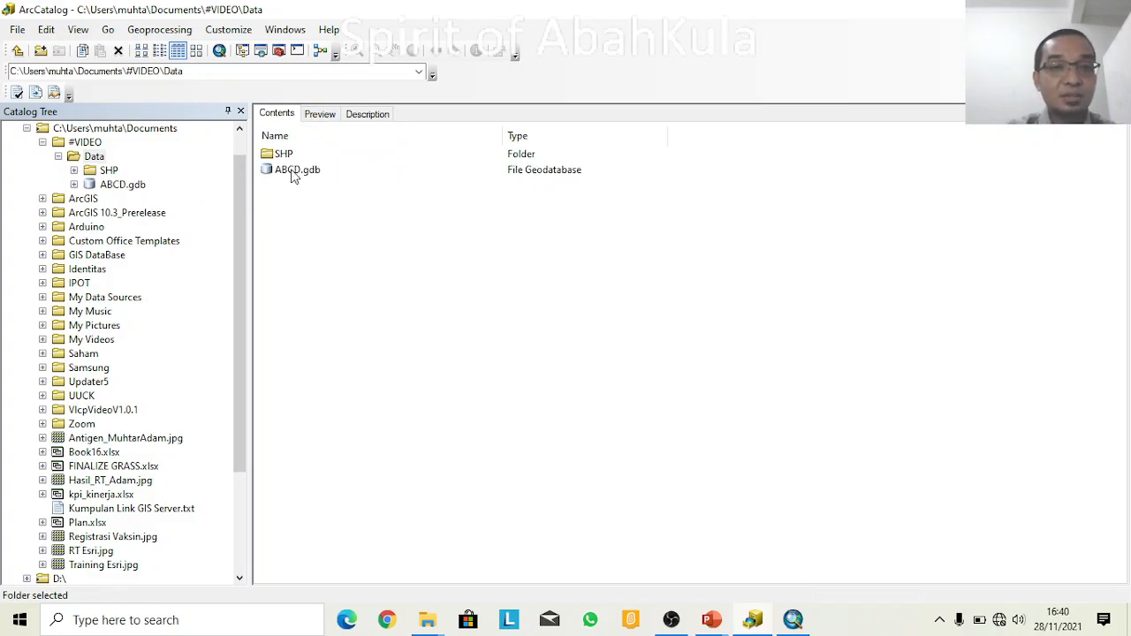
- Import the shapefiles Batas_PT_ABCD.shp and Jalan_PT_ABCD.shp from the SHP folder into ABCD.gdb with Feature Class to Geodatabase (multiple)
{"action": "double_click", "coordinate": [294, 173]}
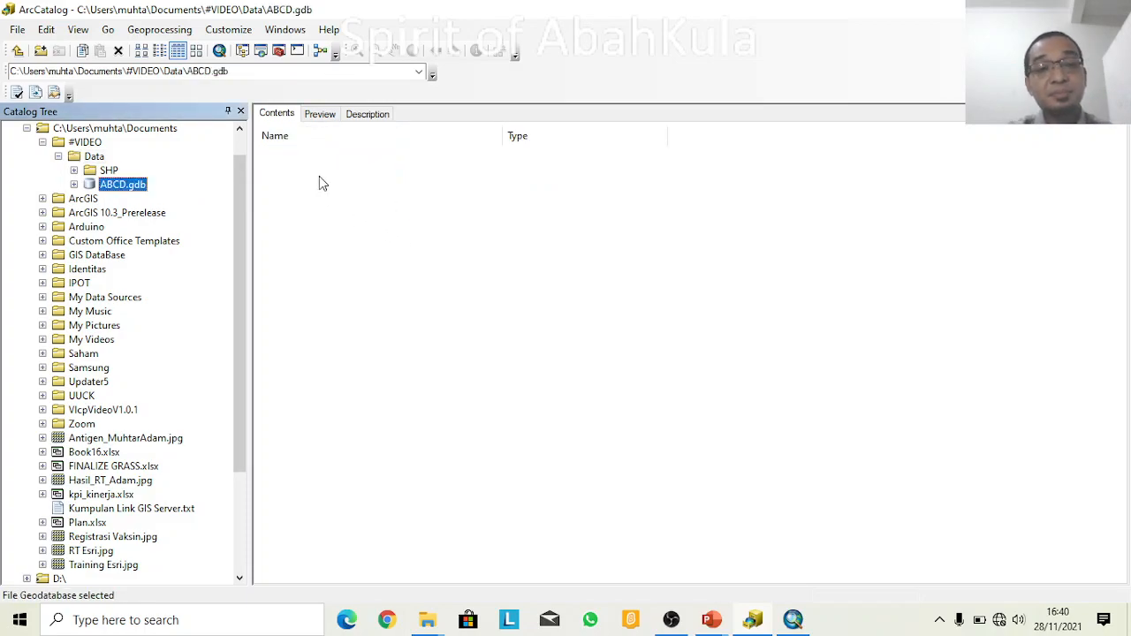
{"action": "right_click", "coordinate": [319, 176]}
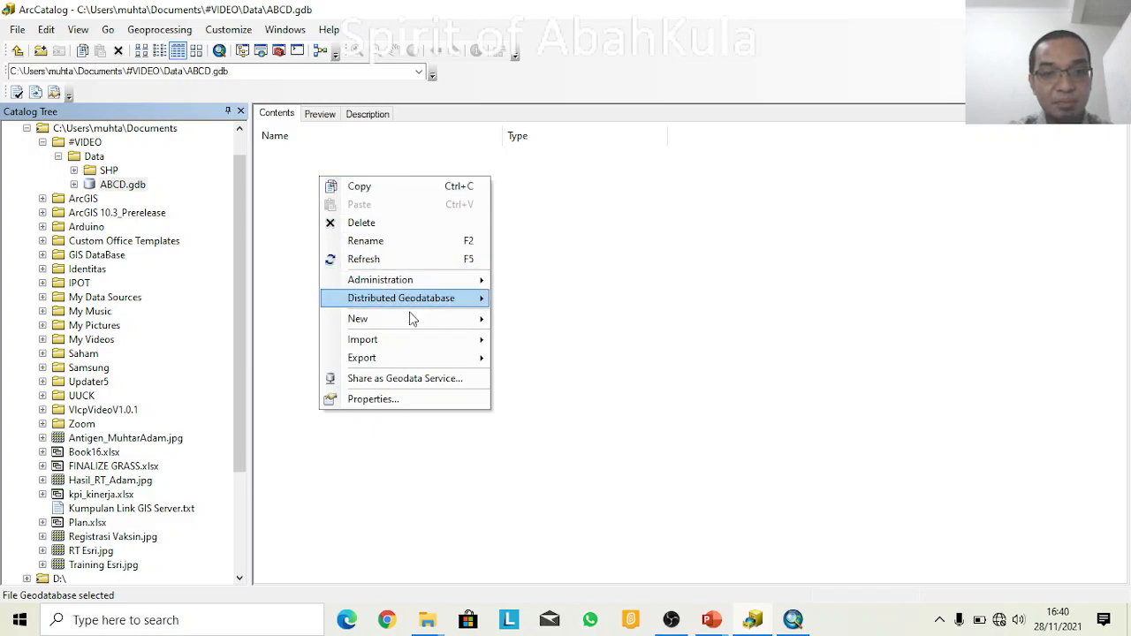
{"action": "mouse_move", "coordinate": [406, 340]}
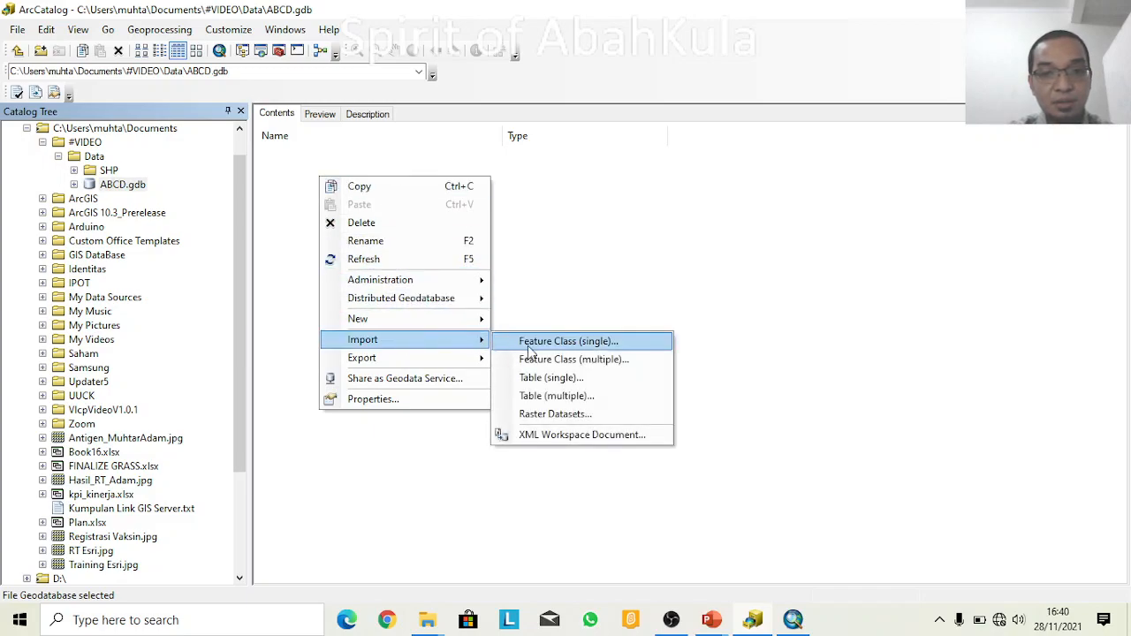
{"action": "left_click", "coordinate": [626, 360]}
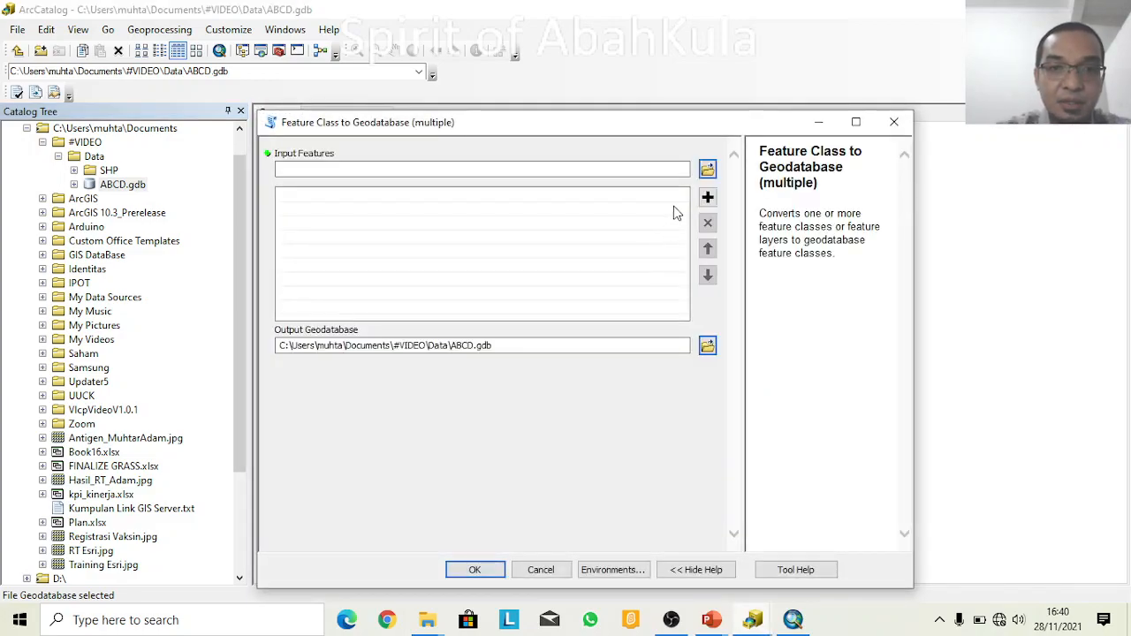
{"action": "left_click", "coordinate": [708, 171]}
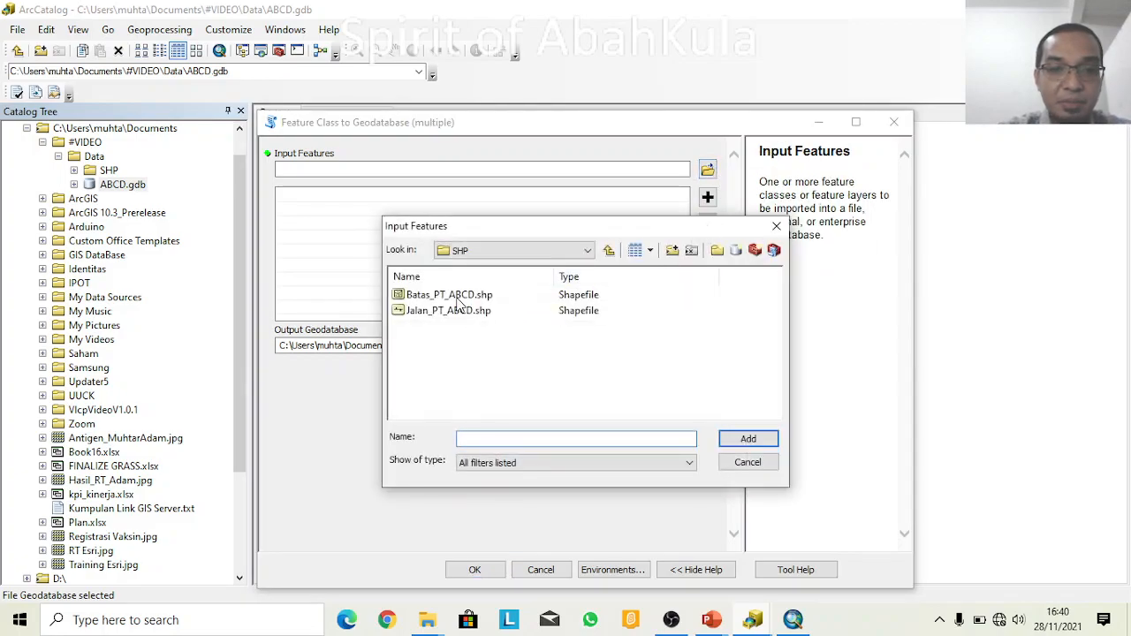
{"action": "left_click", "coordinate": [458, 297]}
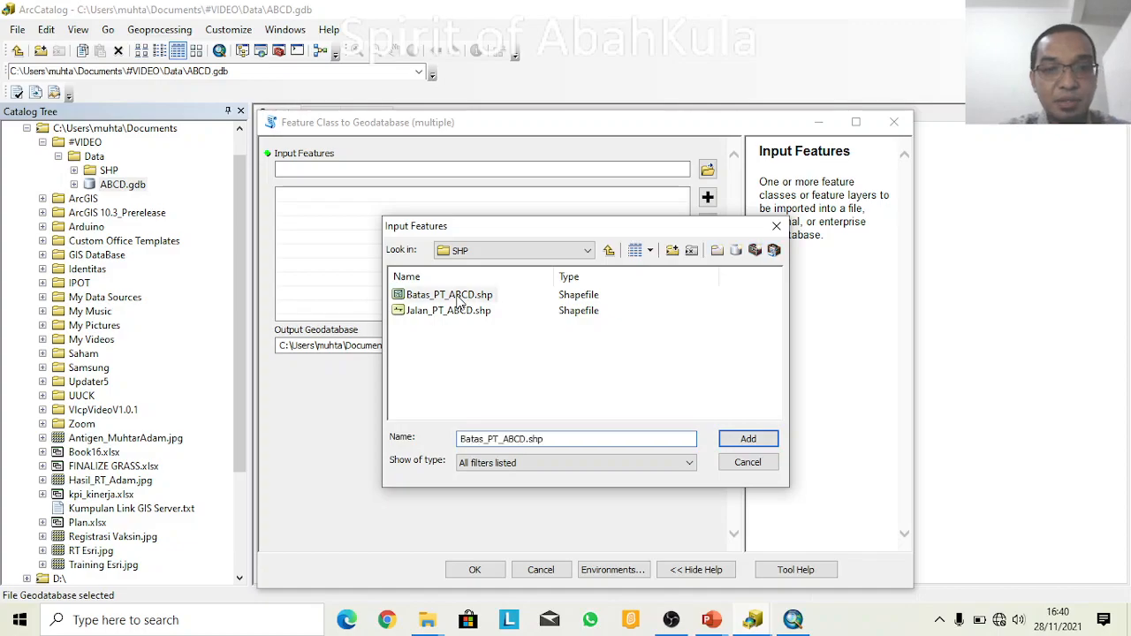
{"action": "left_click", "coordinate": [452, 313], "text": "shift"}
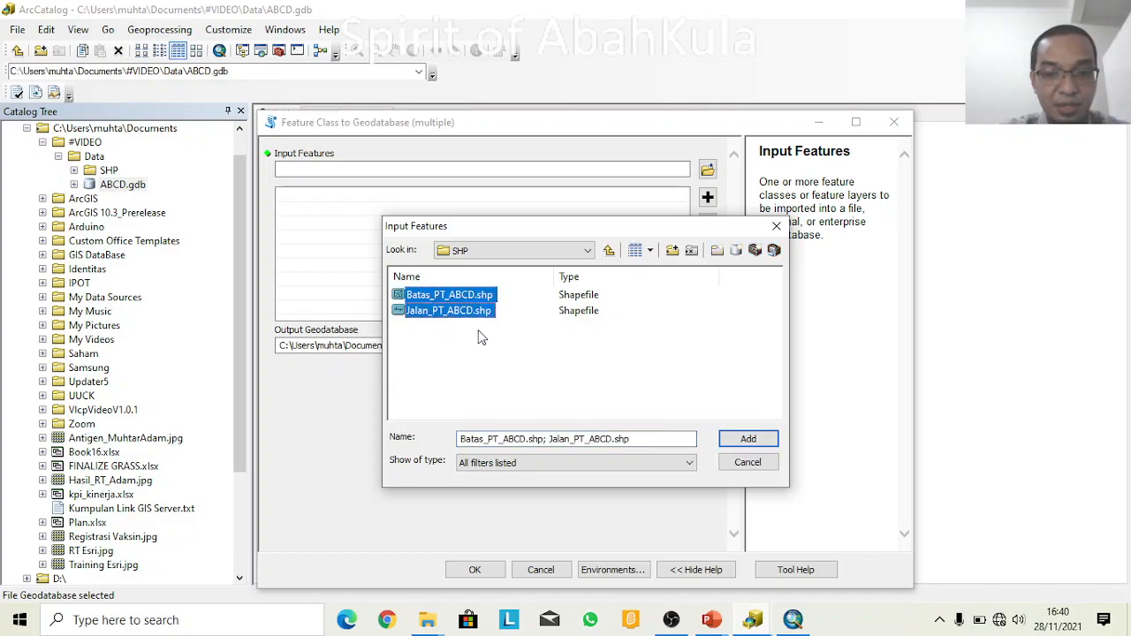
{"action": "left_click", "coordinate": [753, 440]}
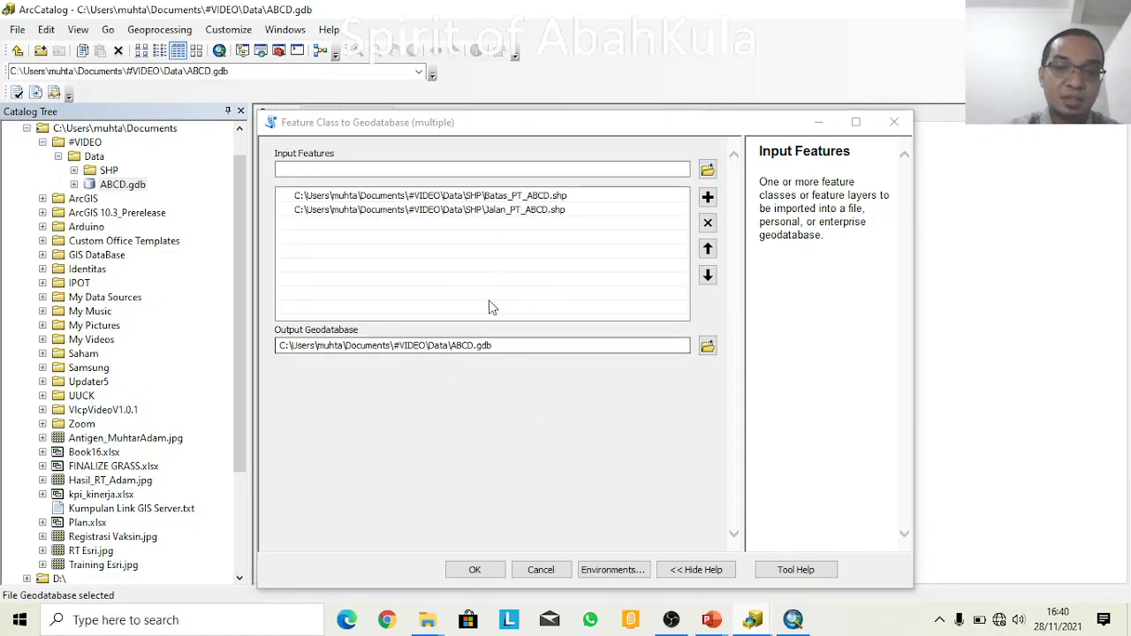
{"action": "left_click", "coordinate": [473, 570]}
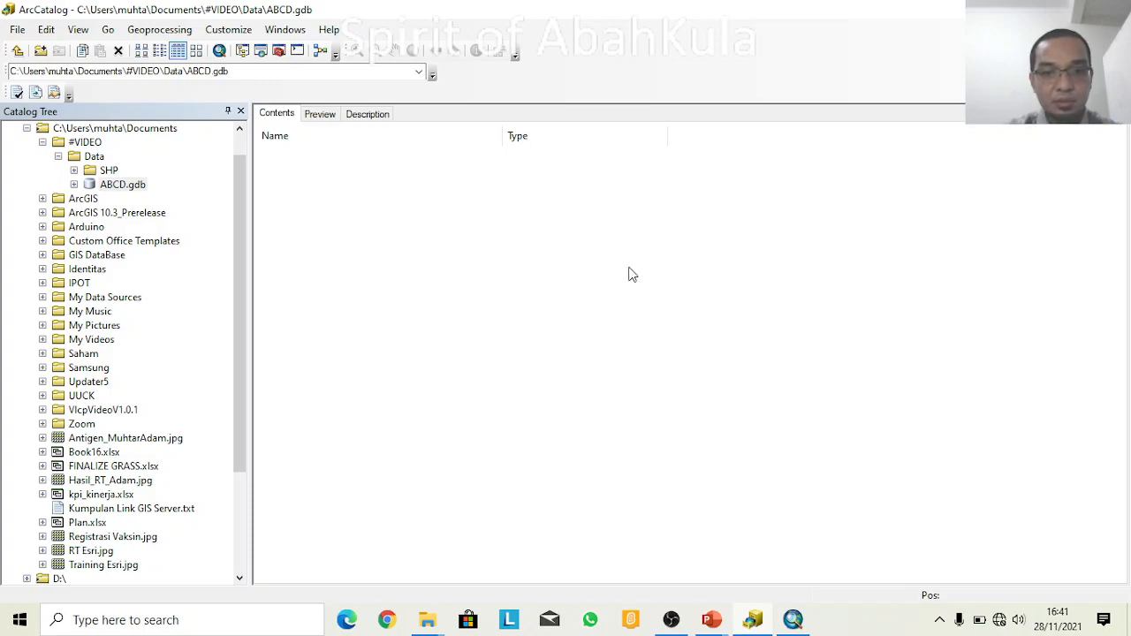
- Refresh the catalog, check the feature classes inside ABCD.gdb and return to its parent folder
{"action": "key", "text": "F5"}
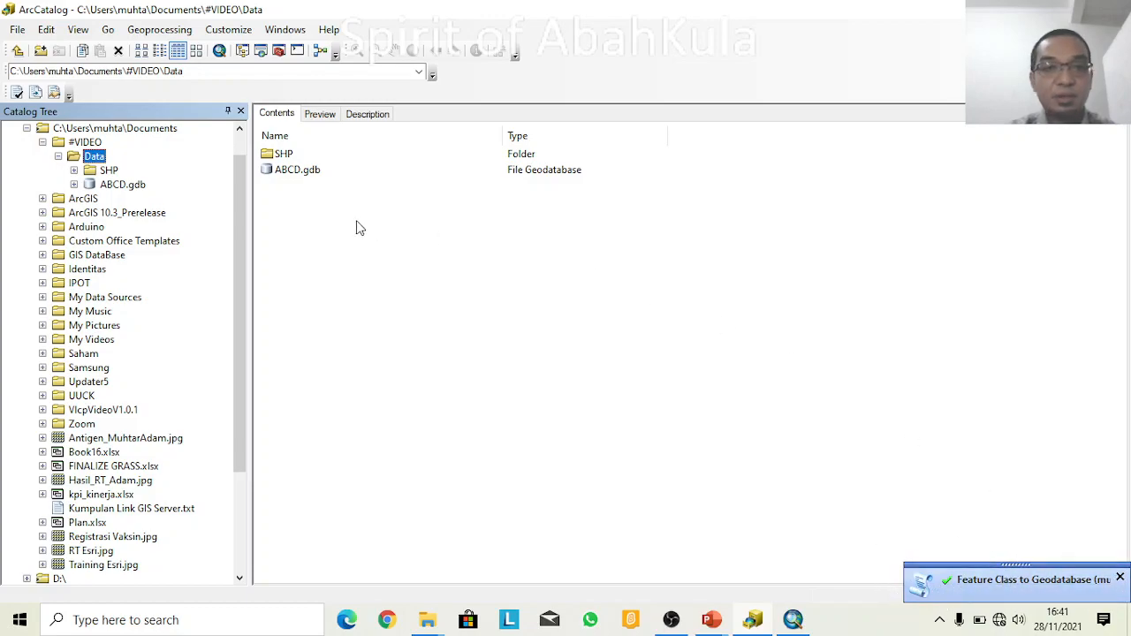
{"action": "left_click", "coordinate": [292, 212]}
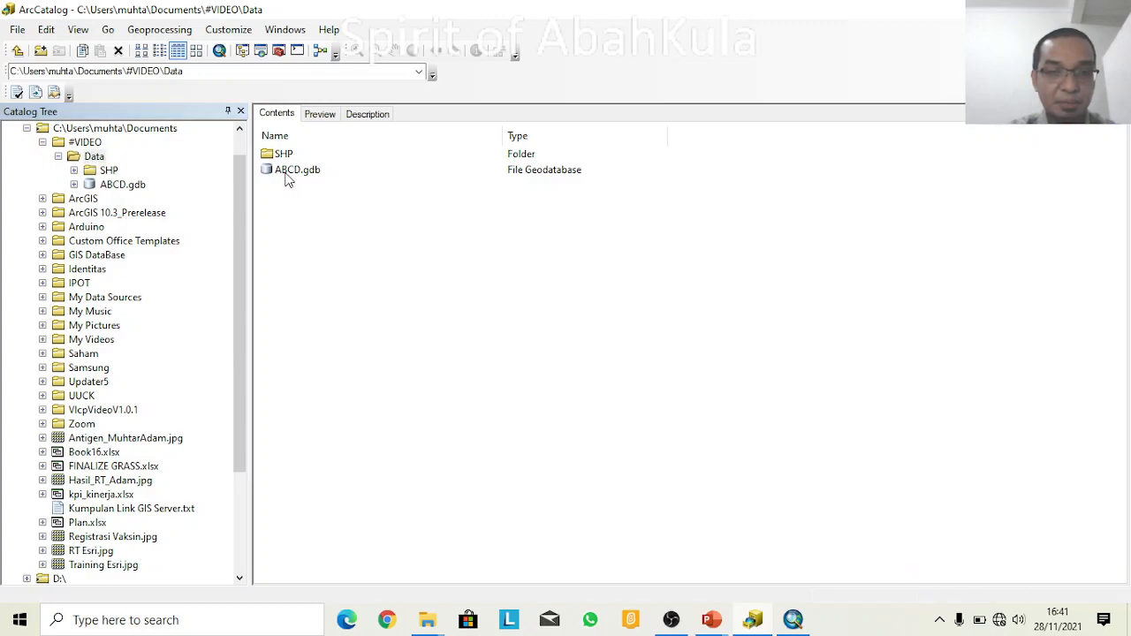
{"action": "double_click", "coordinate": [288, 174]}
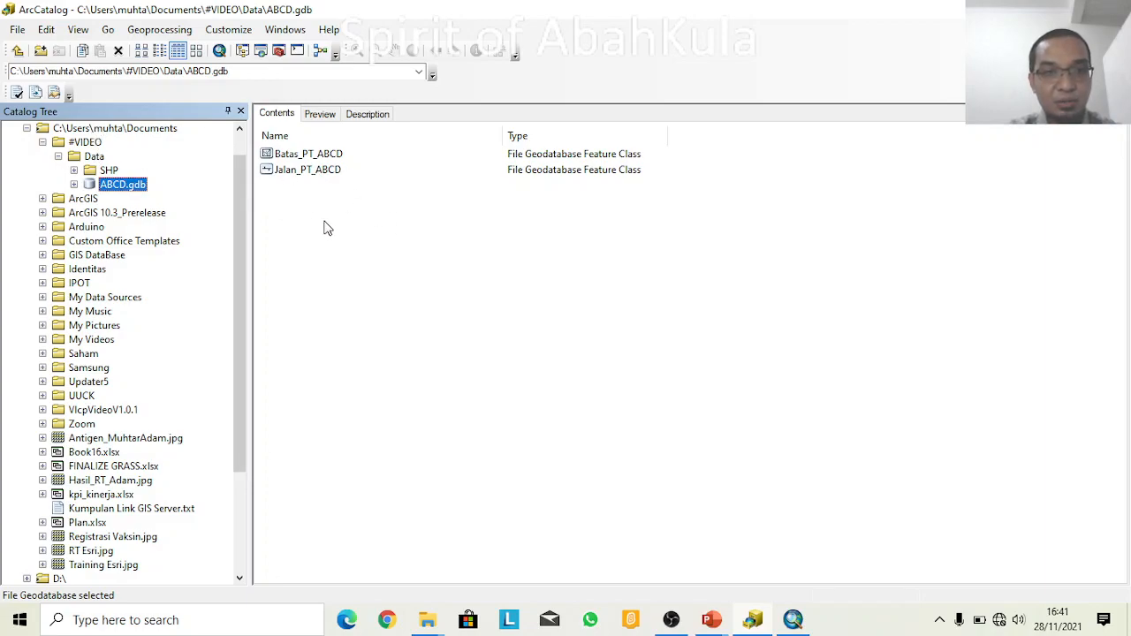
{"action": "left_click", "coordinate": [17, 53]}
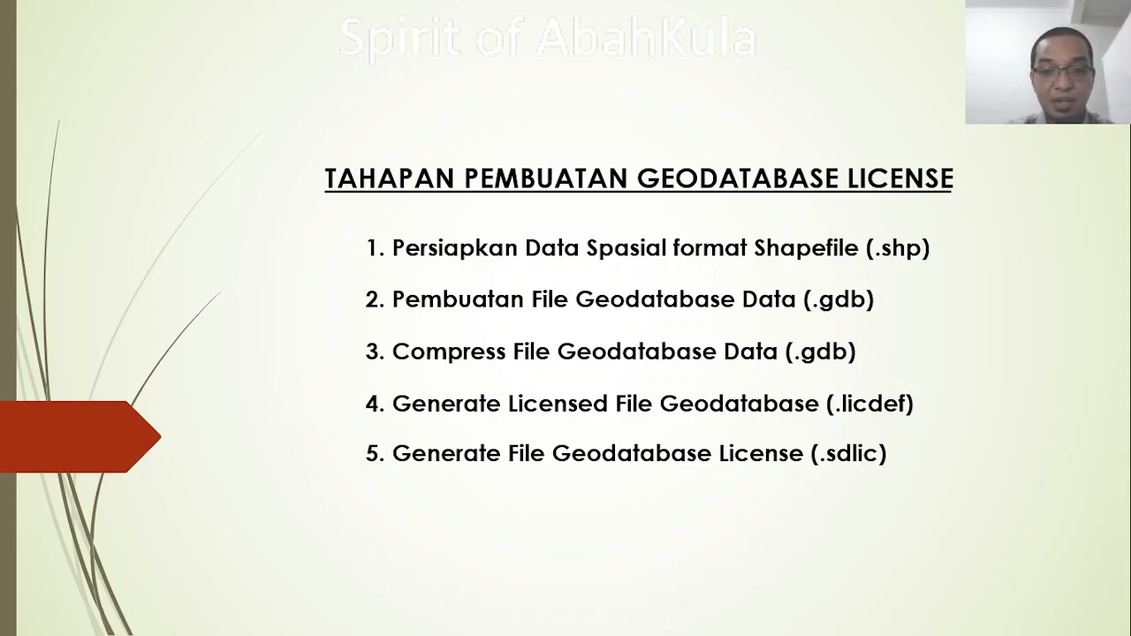
- Switch to ArcMap and search the geoprocessing tools for "compress"
{"action": "key", "text": "super"}
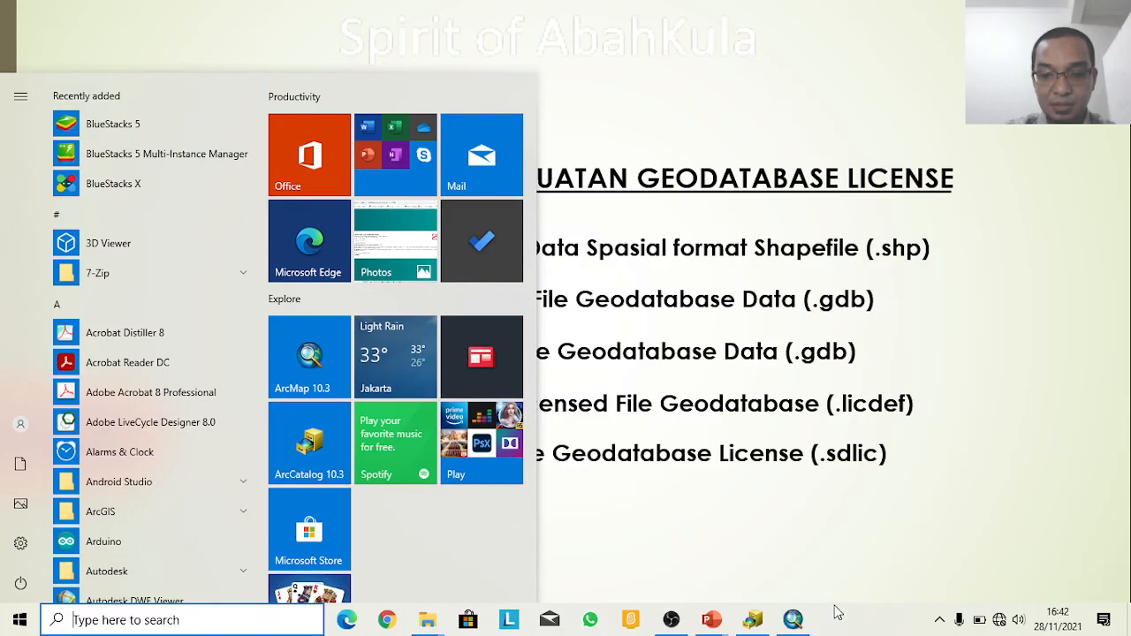
{"action": "left_click", "coordinate": [794, 621]}
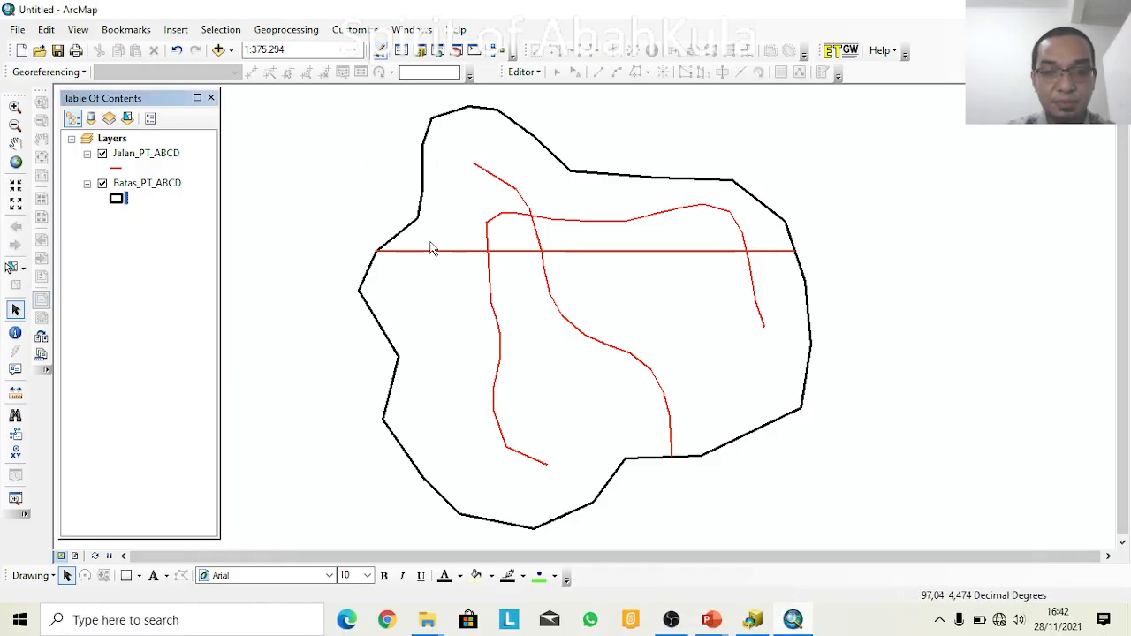
{"action": "left_click", "coordinate": [409, 31]}
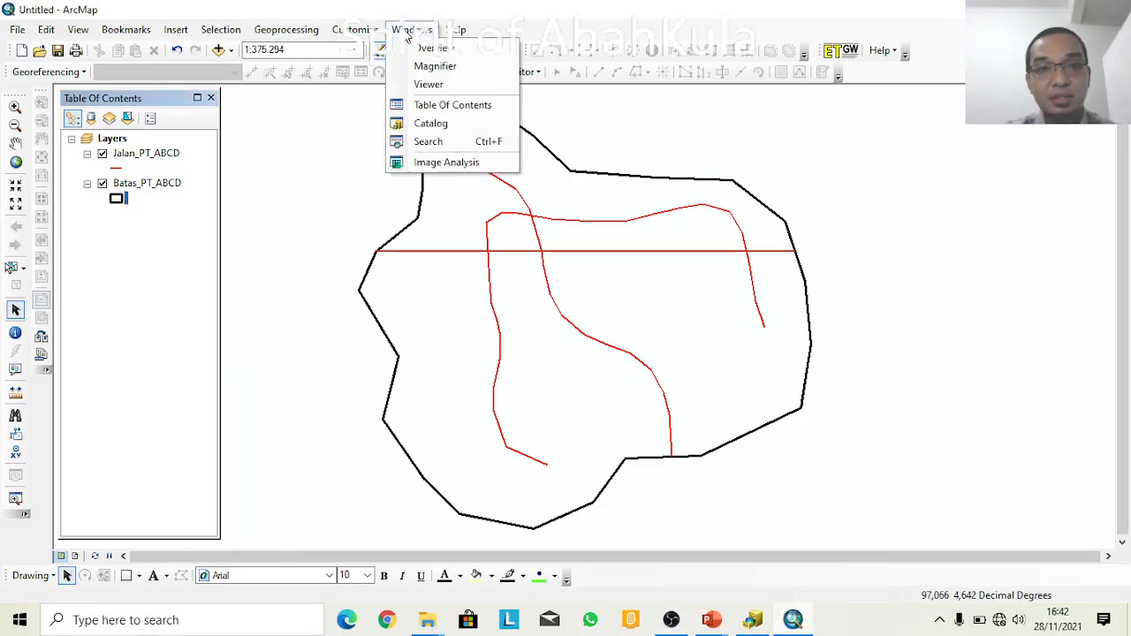
{"action": "left_click", "coordinate": [431, 144]}
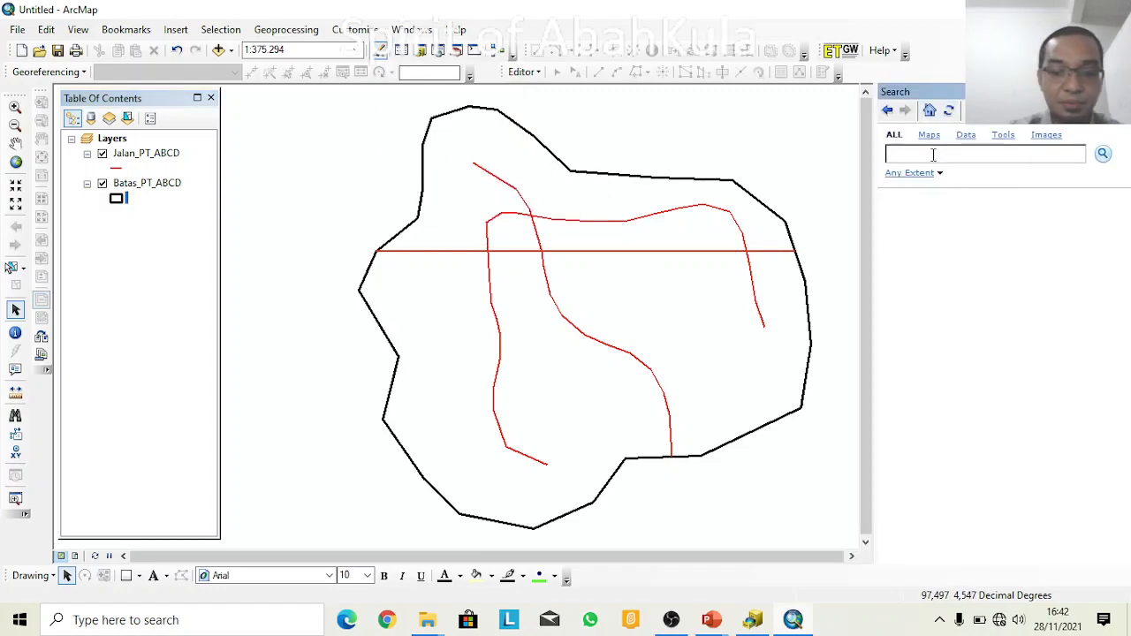
{"action": "left_click", "coordinate": [933, 154]}
{"action": "type", "text": "compress"}
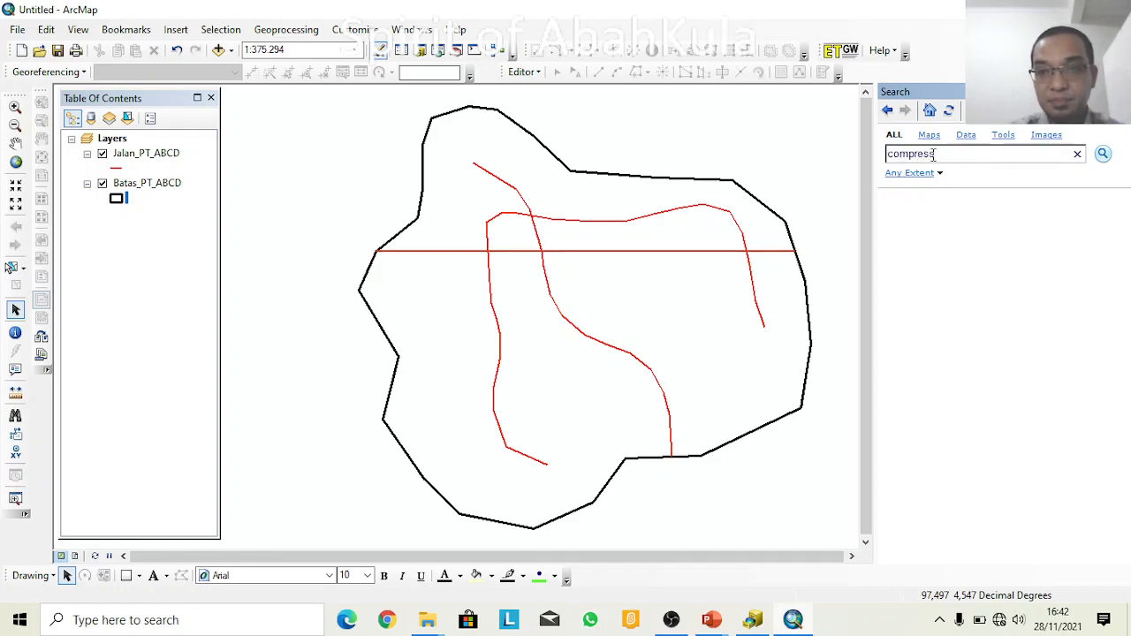
{"action": "key", "text": "Return"}
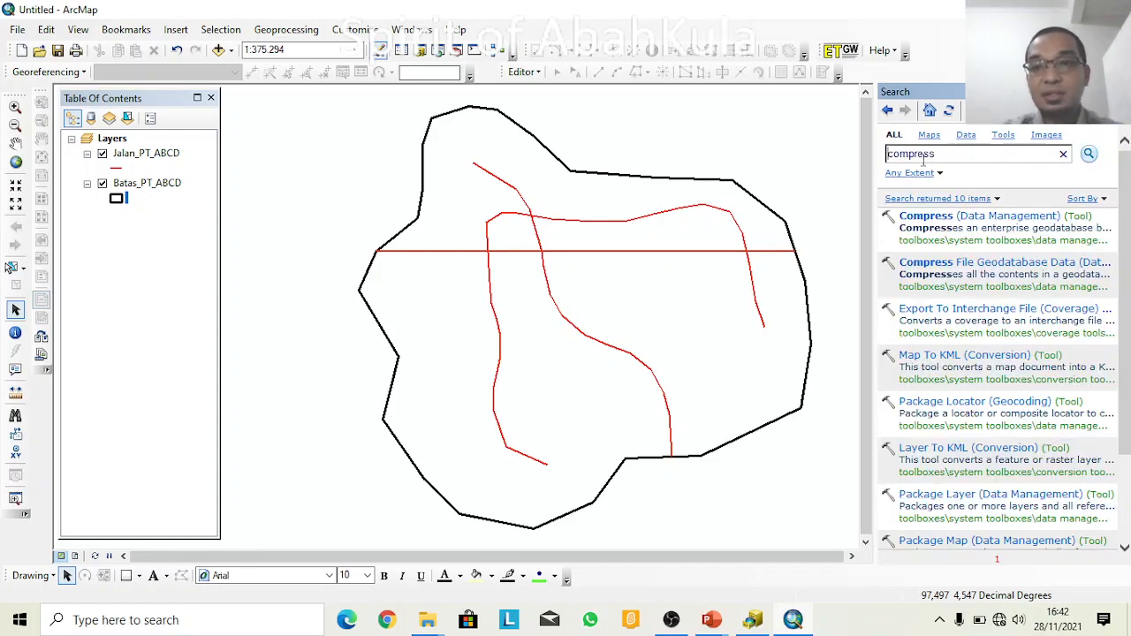
- Run Compress File Geodatabase Data on ABCD.gdb from the Data folder with lossless compression
{"action": "left_click", "coordinate": [958, 265]}
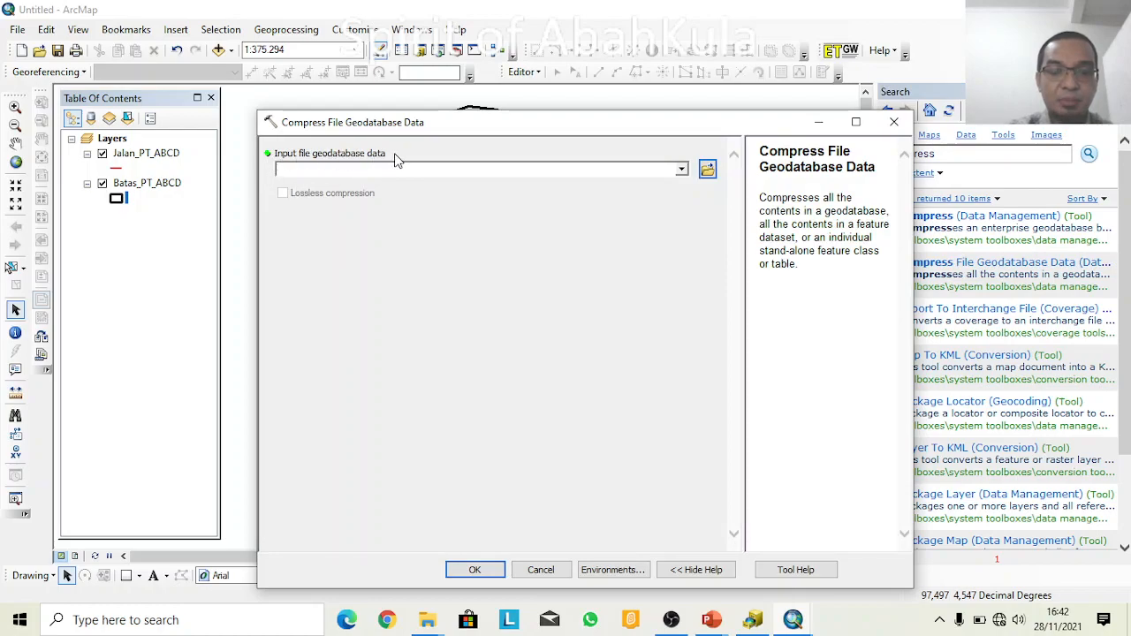
{"action": "left_click", "coordinate": [707, 170]}
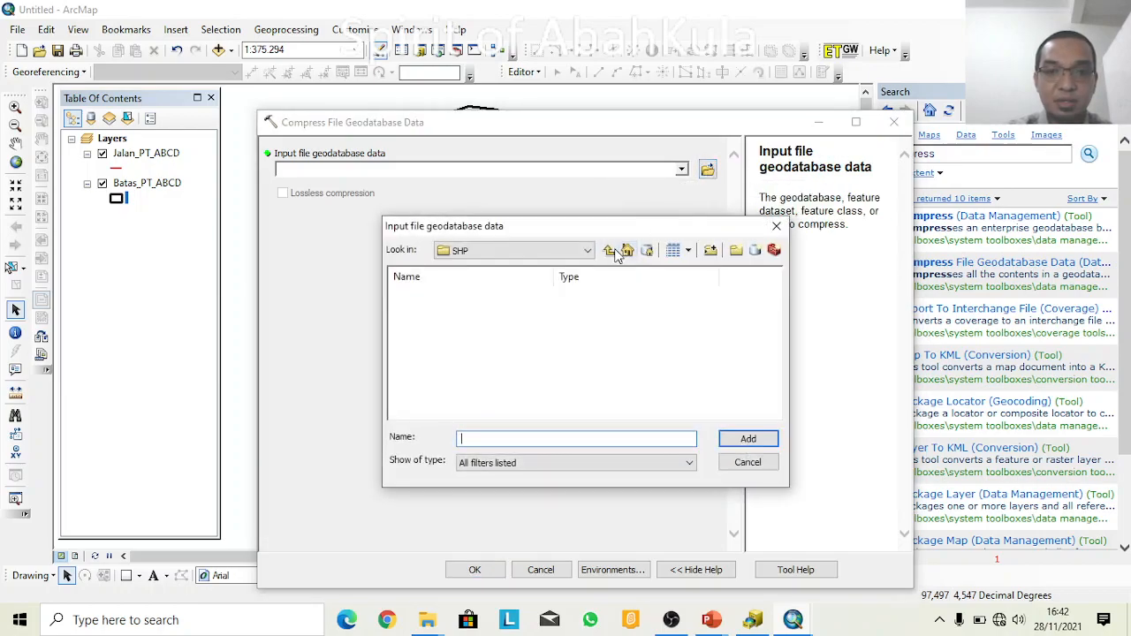
{"action": "left_click", "coordinate": [609, 252]}
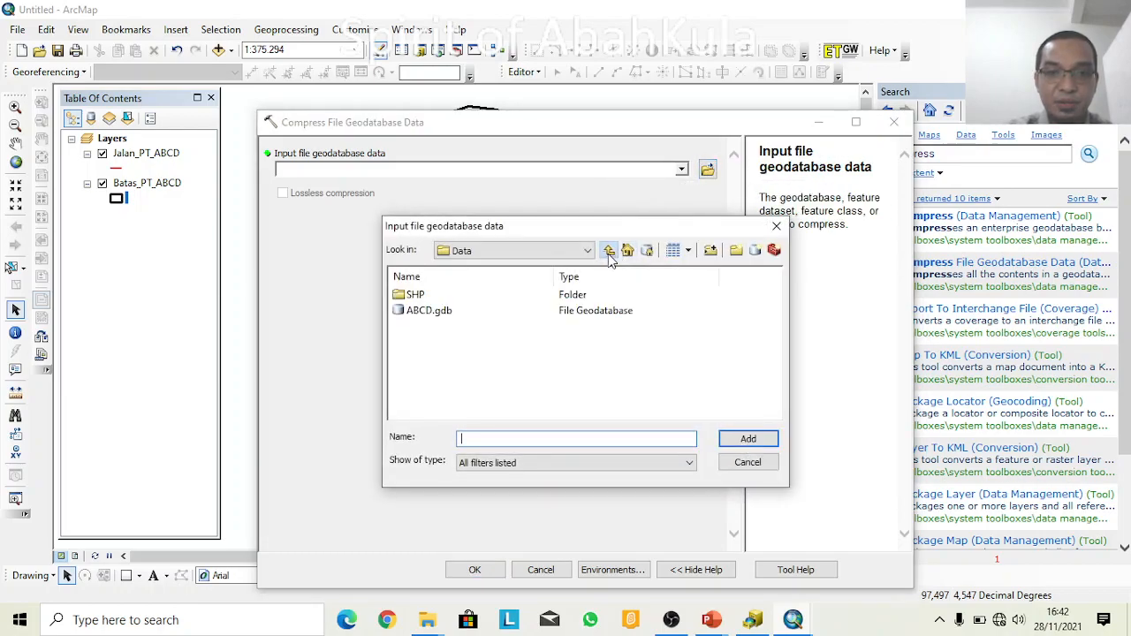
{"action": "left_click", "coordinate": [431, 315]}
{"action": "left_click", "coordinate": [756, 445]}
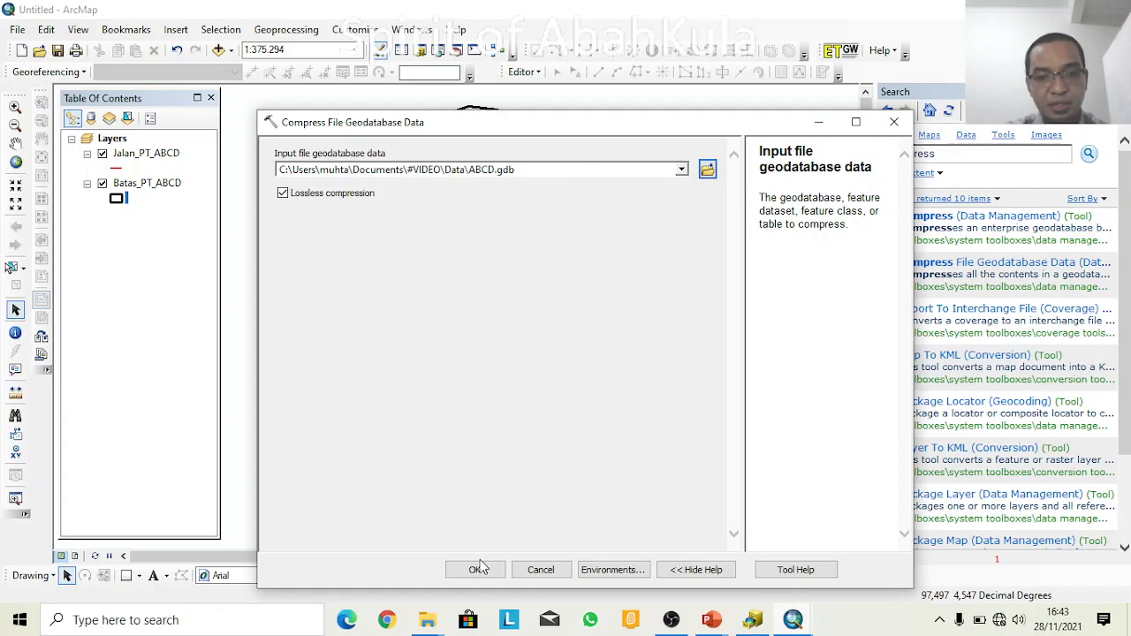
{"action": "left_click", "coordinate": [474, 570]}
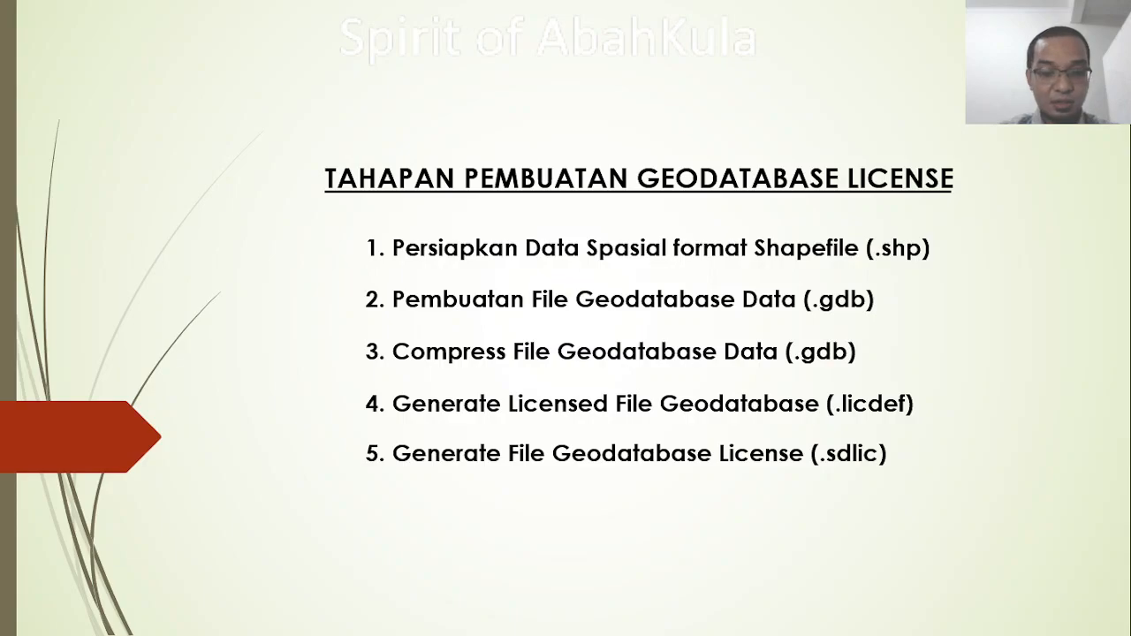
- Switch to ArcMap and search the geoprocessing tools for "license"
{"action": "key", "text": "super"}
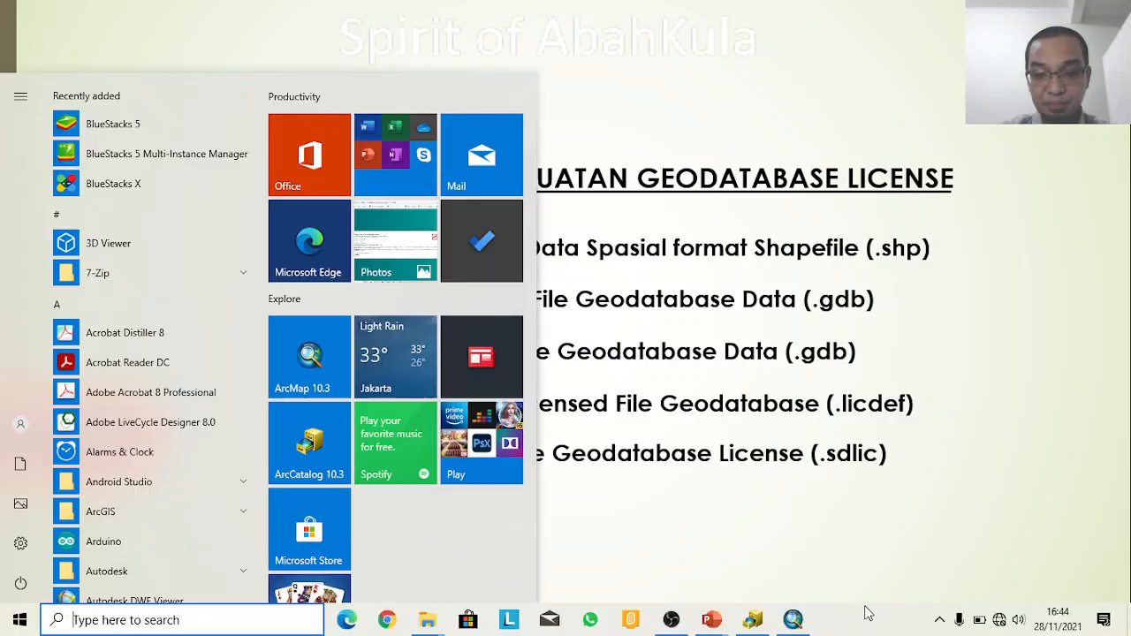
{"action": "left_click", "coordinate": [795, 620]}
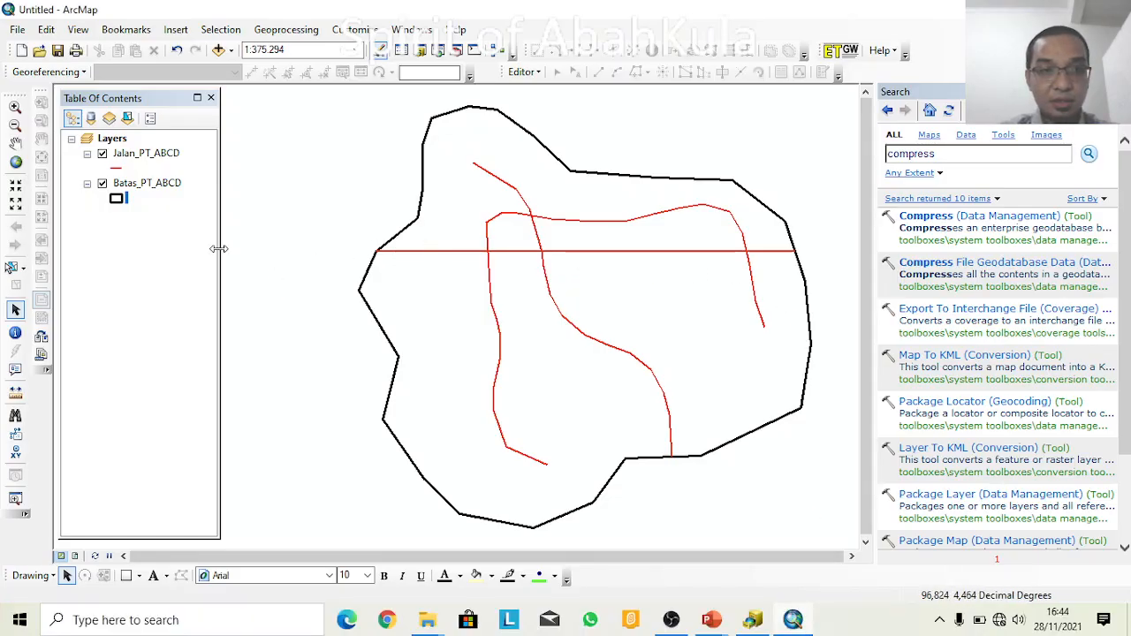
{"action": "left_click", "coordinate": [952, 155]}
{"action": "left_click_drag", "start_coordinate": [966, 154], "coordinate": [885, 156]}
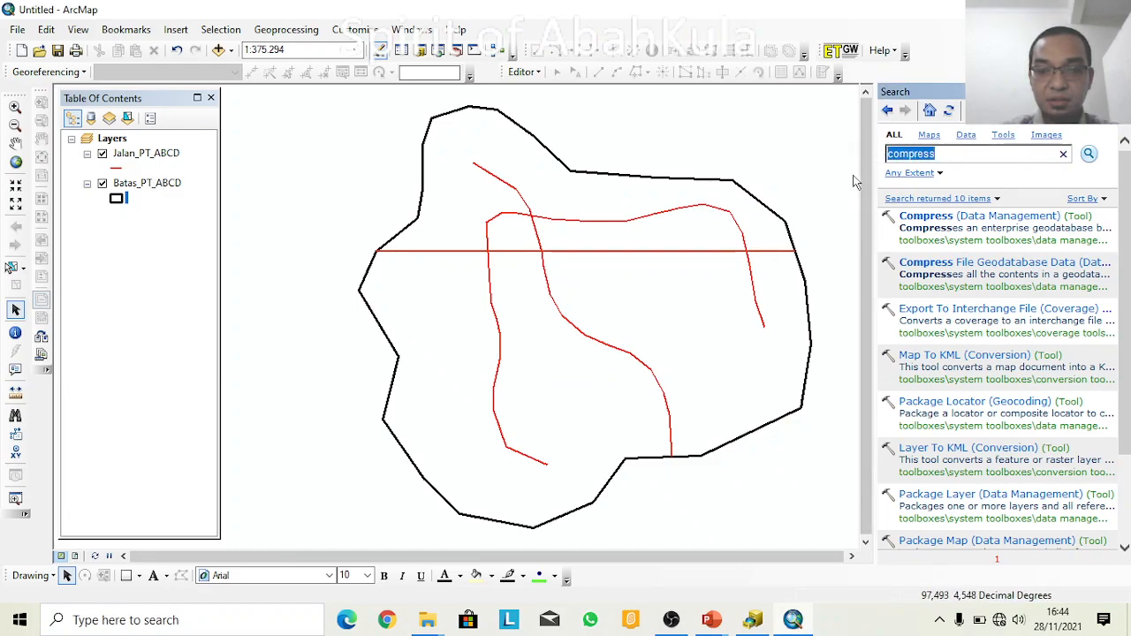
{"action": "type", "text": "license"}
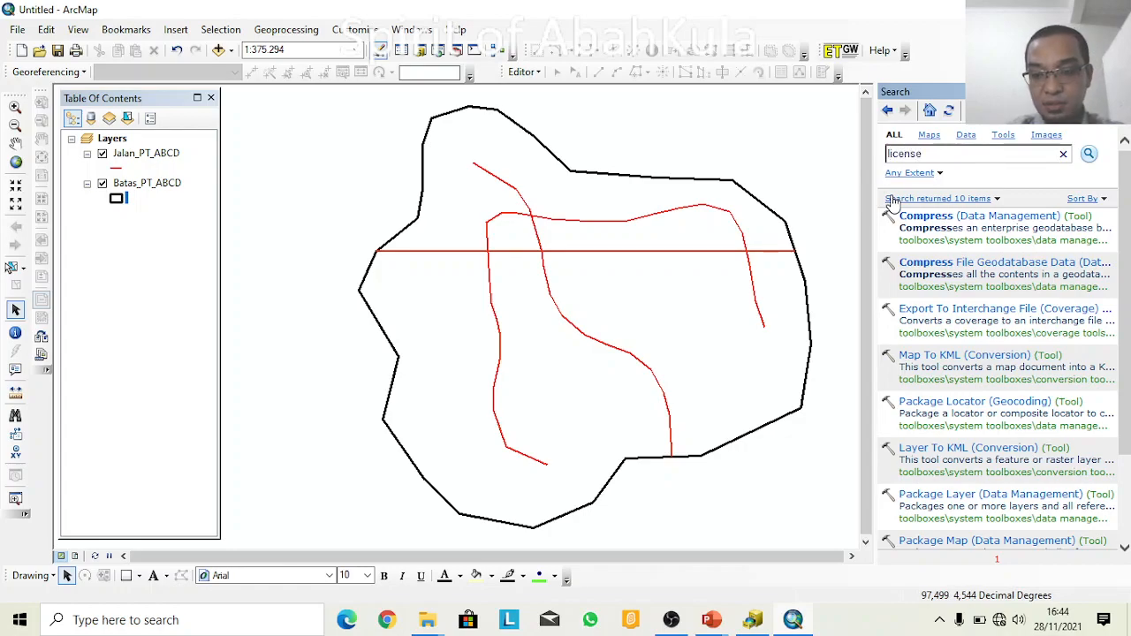
{"action": "key", "text": "Return"}
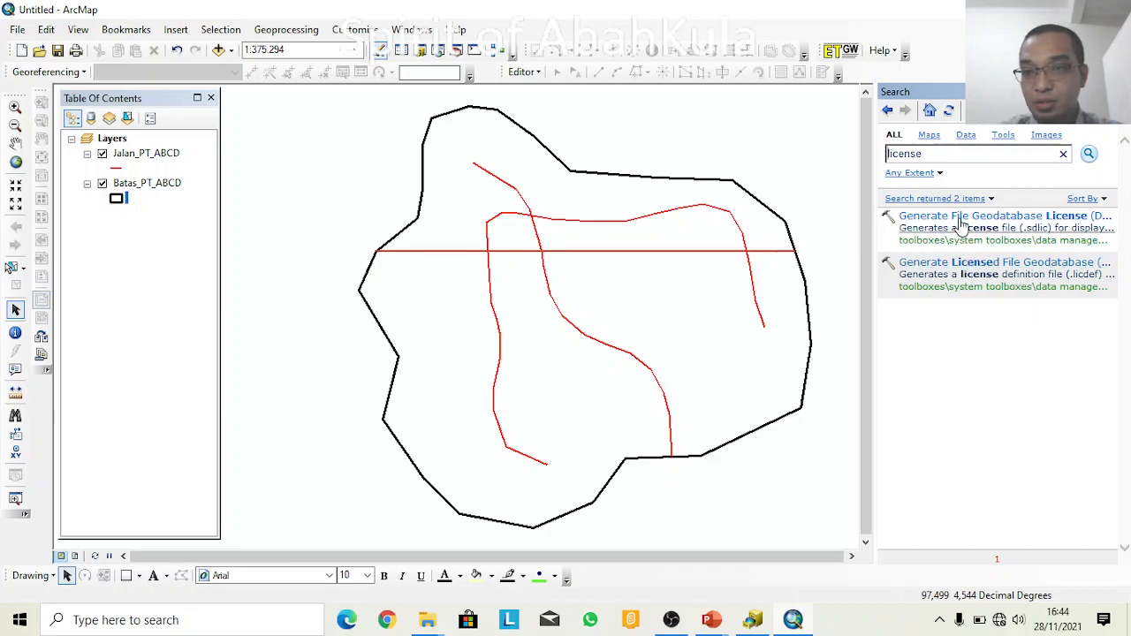
- Run Generate Licensed File Geodatabase on ABCD.gdb from the Data folder, with outputs ABCD_Protected.gdb and ABCD_Protected.licdef
{"action": "left_click", "coordinate": [1036, 268]}
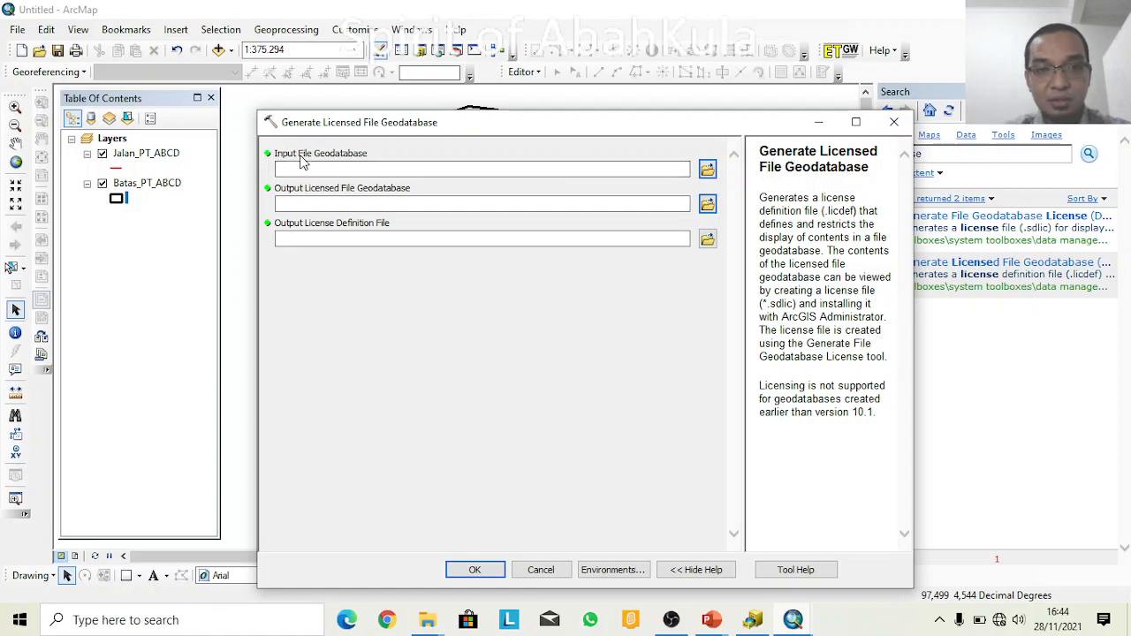
{"action": "left_click", "coordinate": [707, 173]}
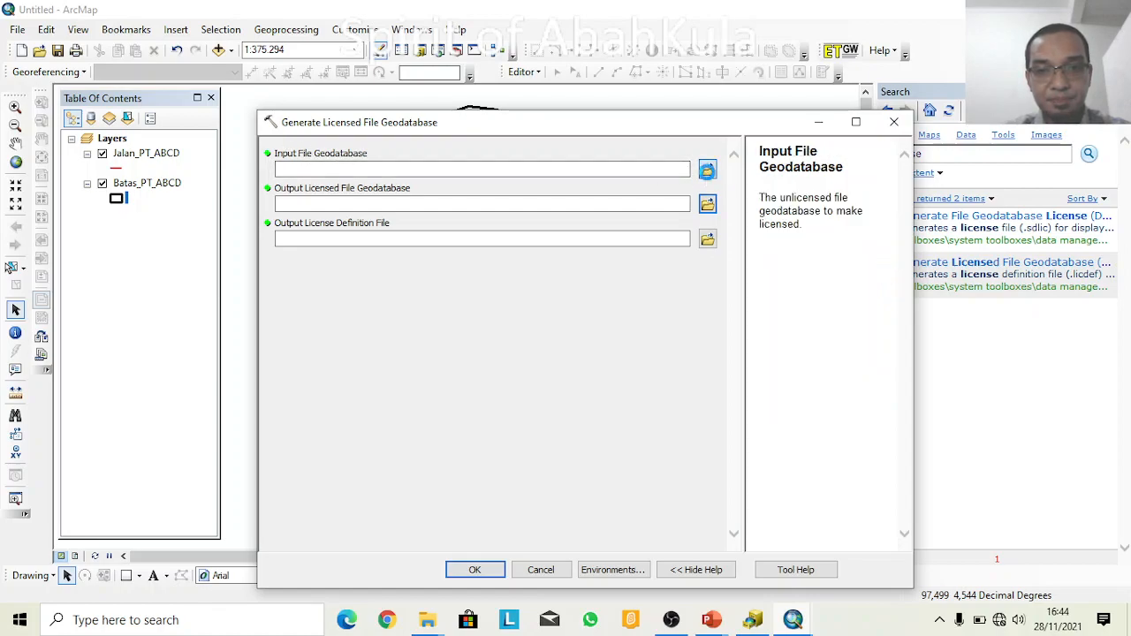
{"action": "left_click", "coordinate": [419, 311]}
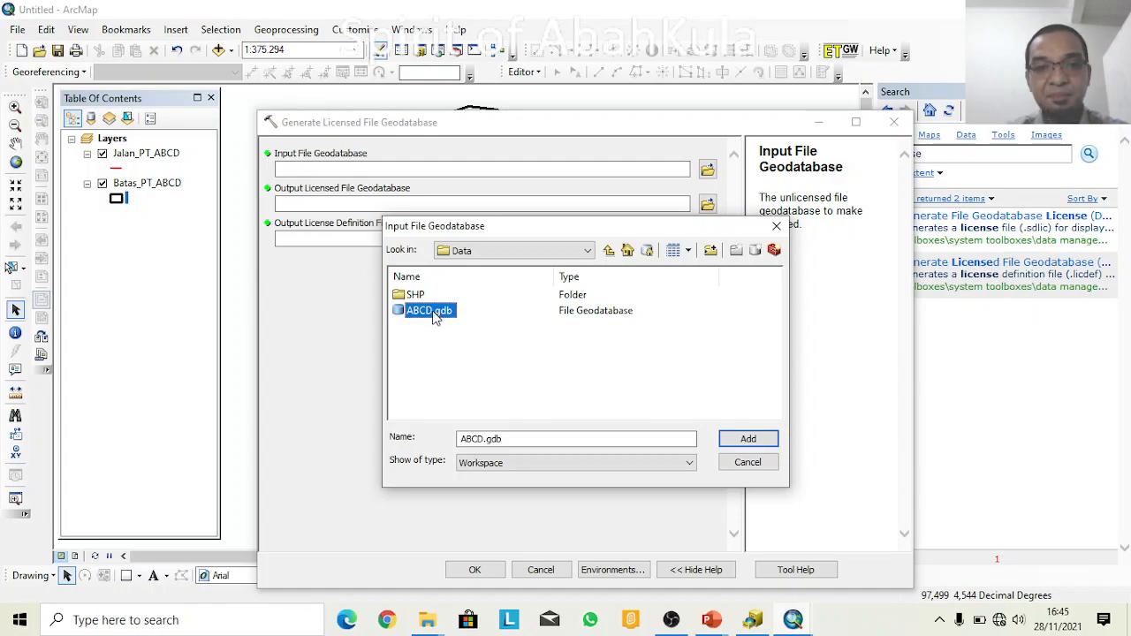
{"action": "left_click", "coordinate": [747, 440]}
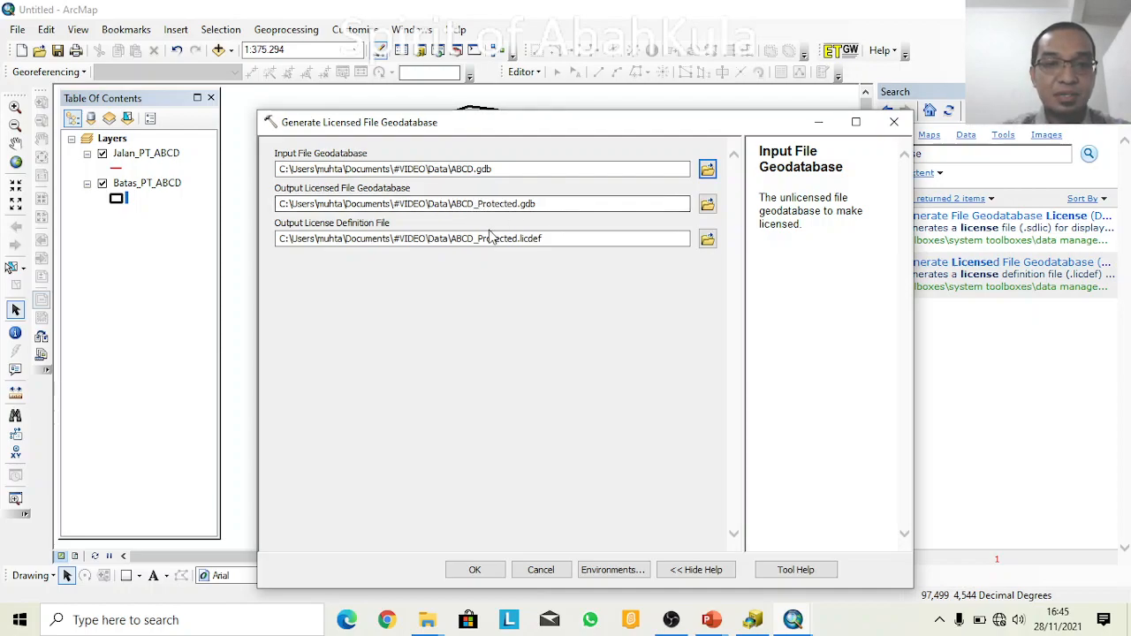
{"action": "left_click_drag", "start_coordinate": [453, 239], "coordinate": [557, 237]}
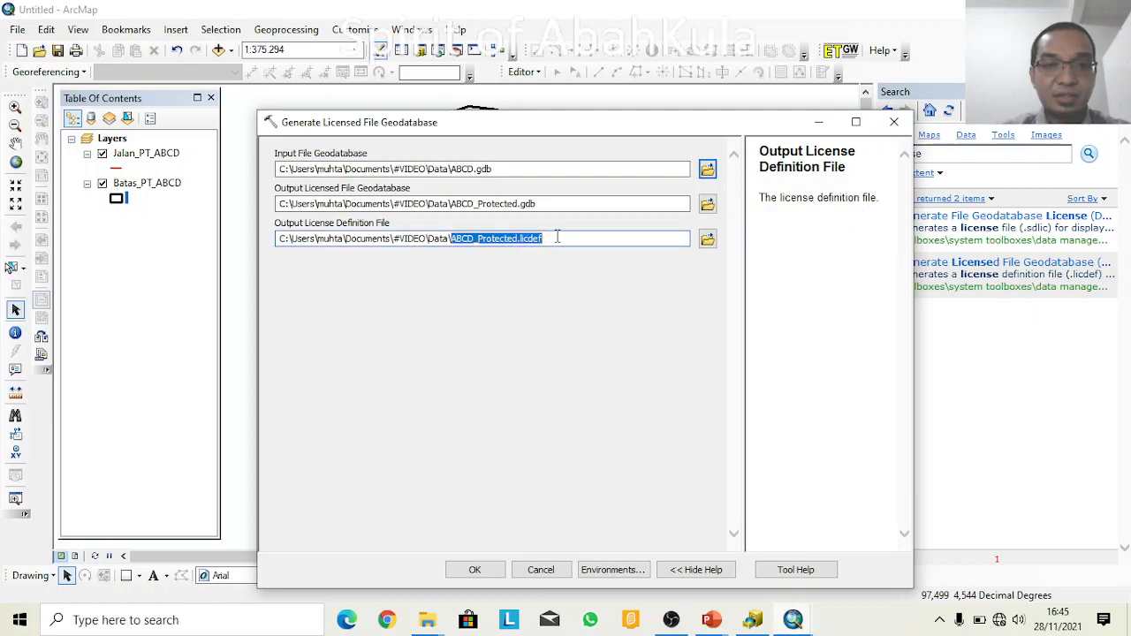
{"action": "left_click", "coordinate": [473, 573]}
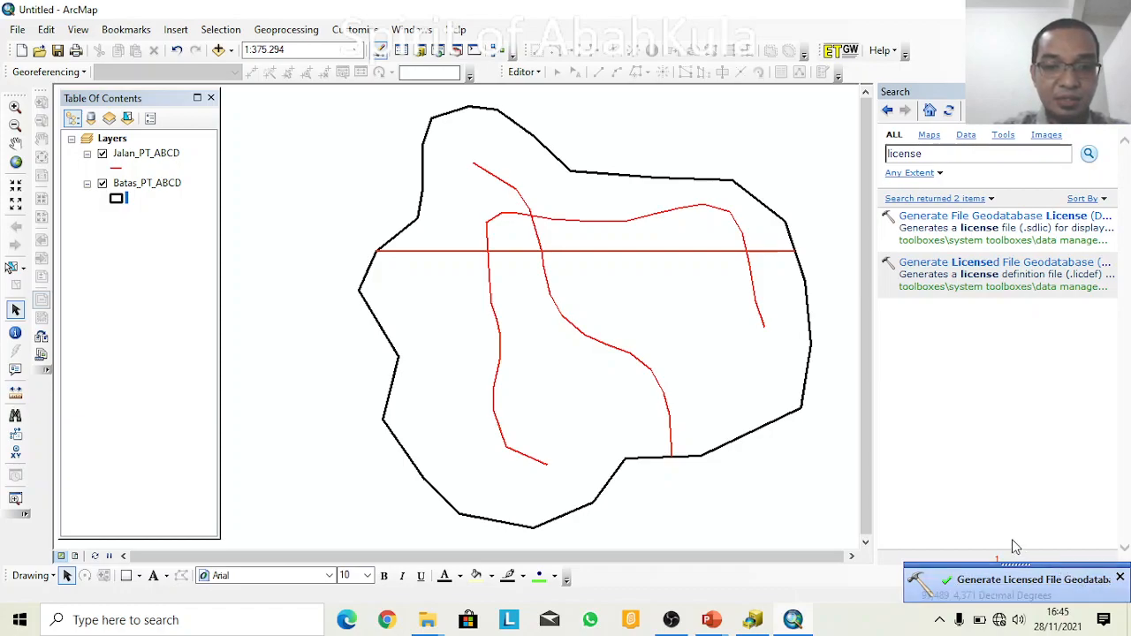
- Switch to File Explorer and check ABCD_Protected.gdb and ABCD_Protected.licdef in the Data folder
{"action": "mouse_move", "coordinate": [427, 621]}
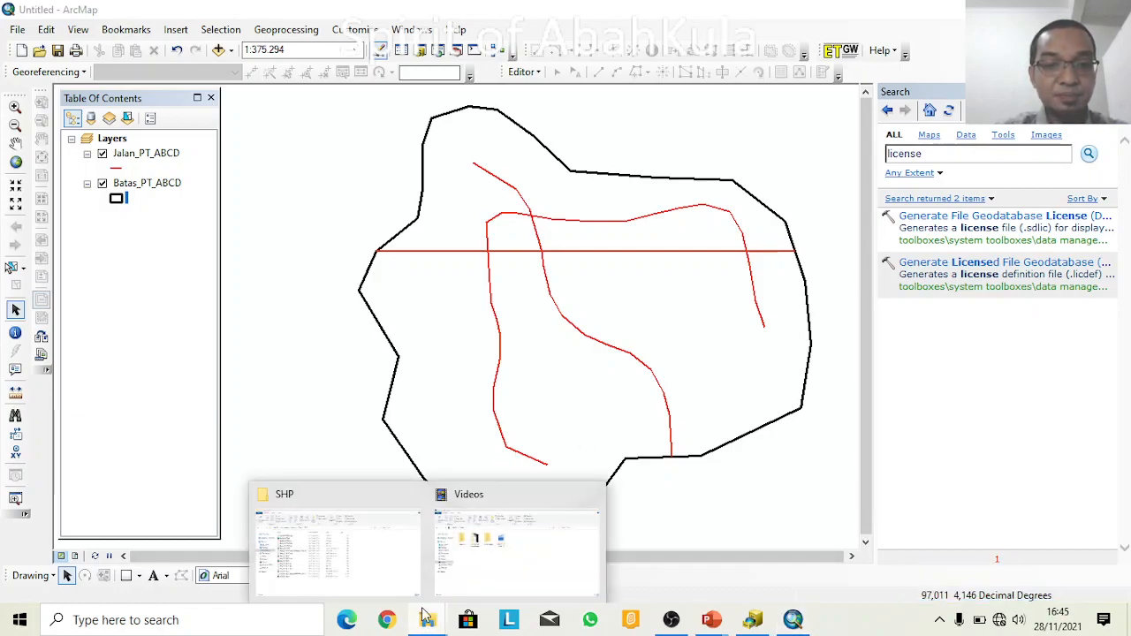
{"action": "left_click", "coordinate": [340, 534]}
{"action": "left_click", "coordinate": [302, 133]}
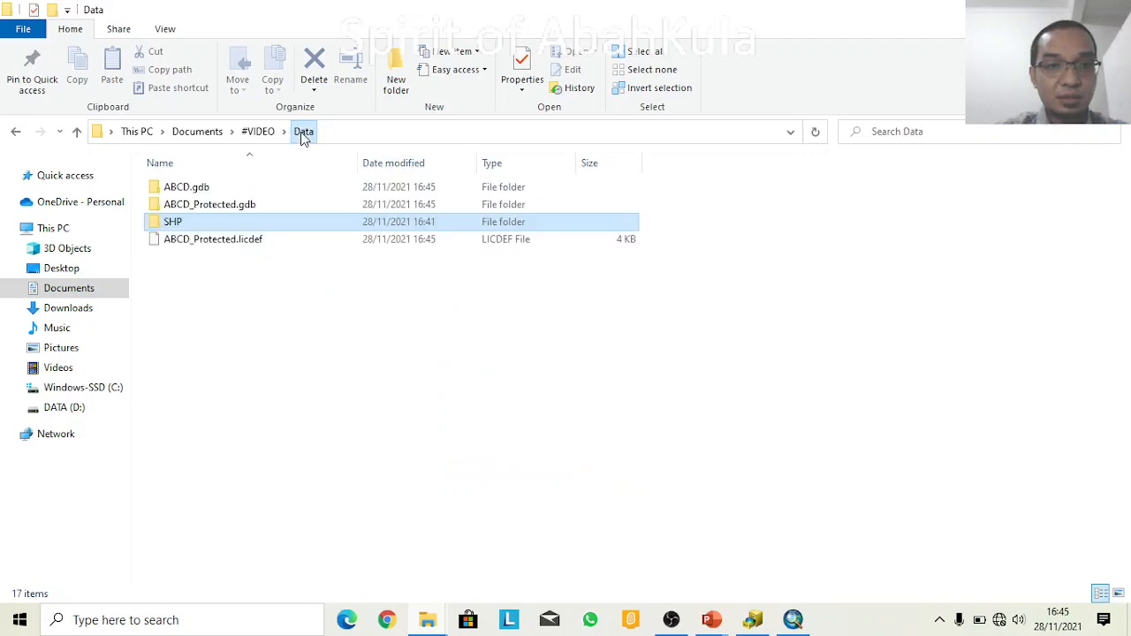
{"action": "left_click", "coordinate": [226, 208]}
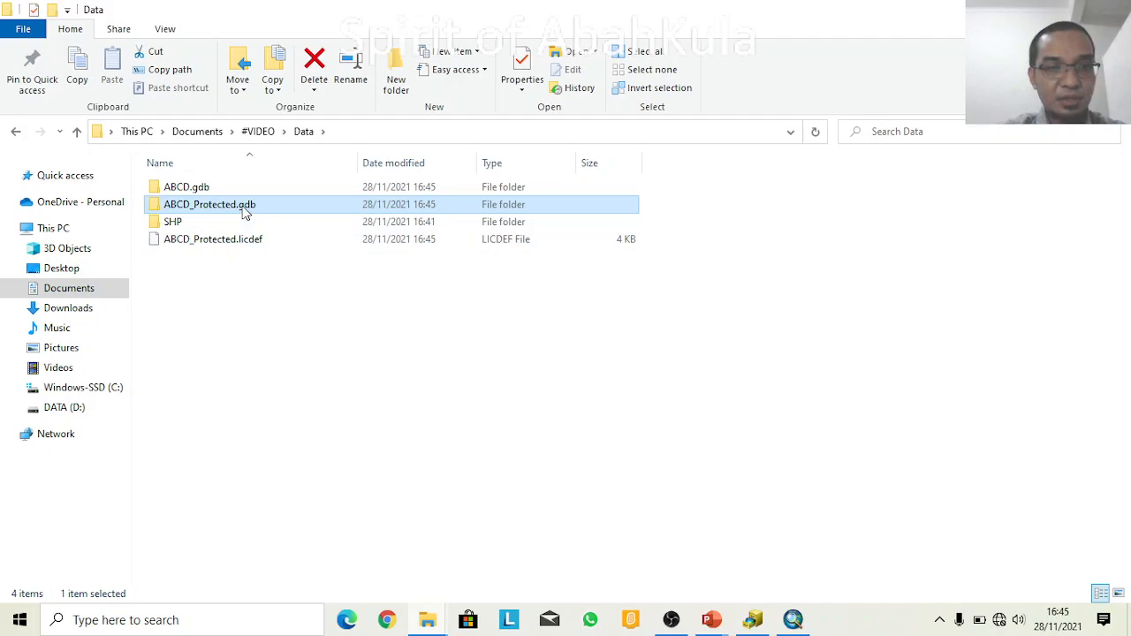
{"action": "left_click", "coordinate": [223, 245]}
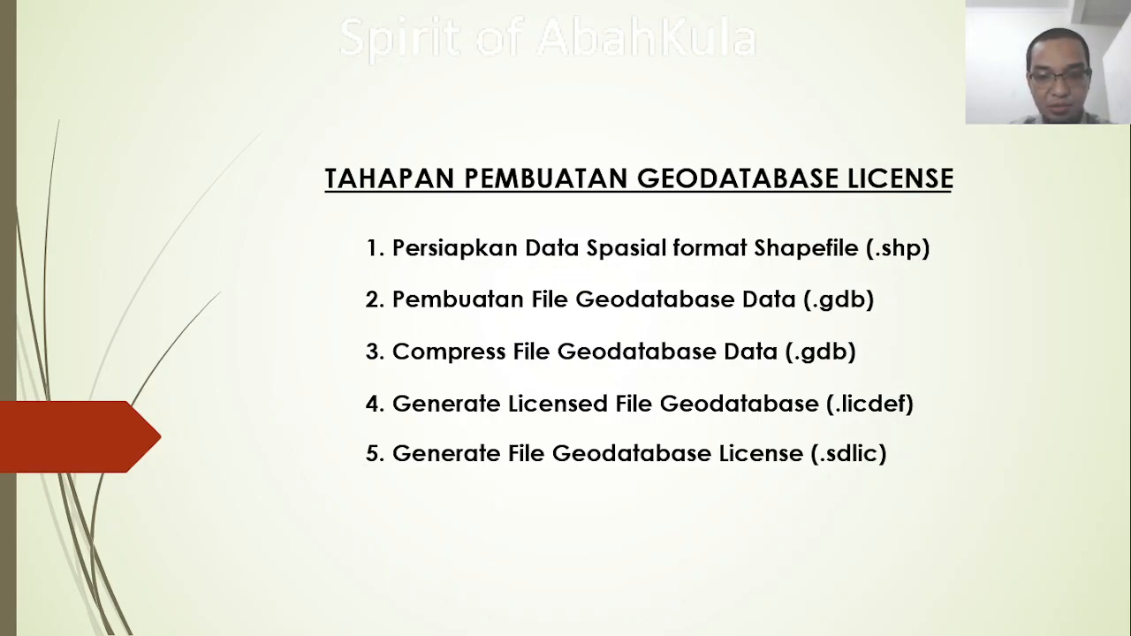
- Switch to ArcMap and load ABCD_Protected.licdef as the input license definition file of Generate File Geodatabase License
{"action": "key", "text": "super"}
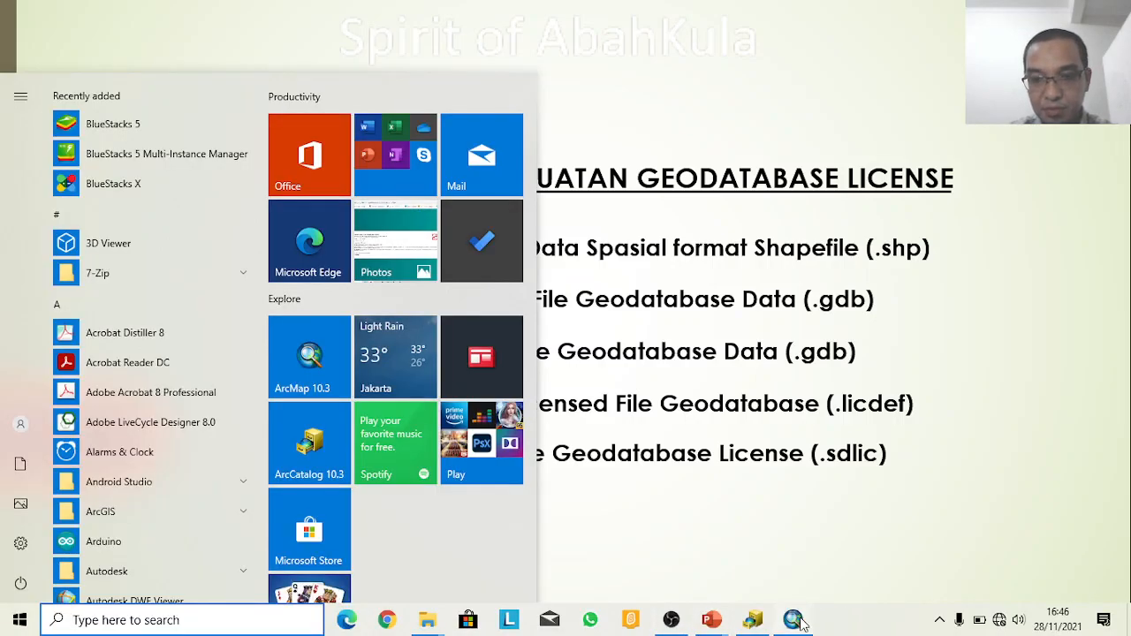
{"action": "left_click", "coordinate": [795, 619]}
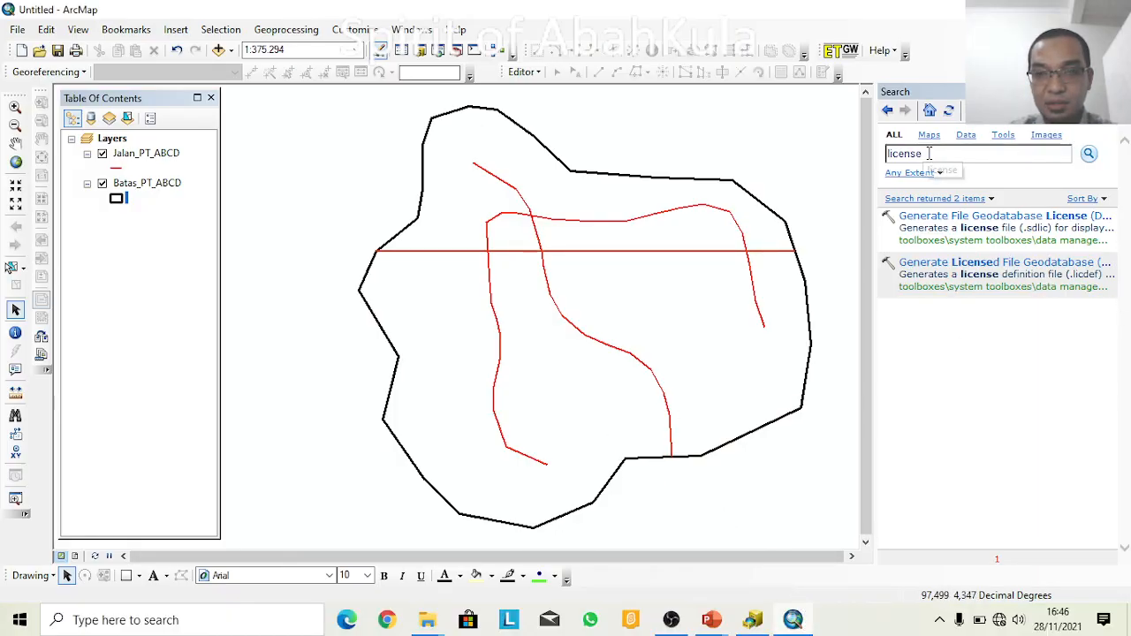
{"action": "left_click", "coordinate": [1031, 222]}
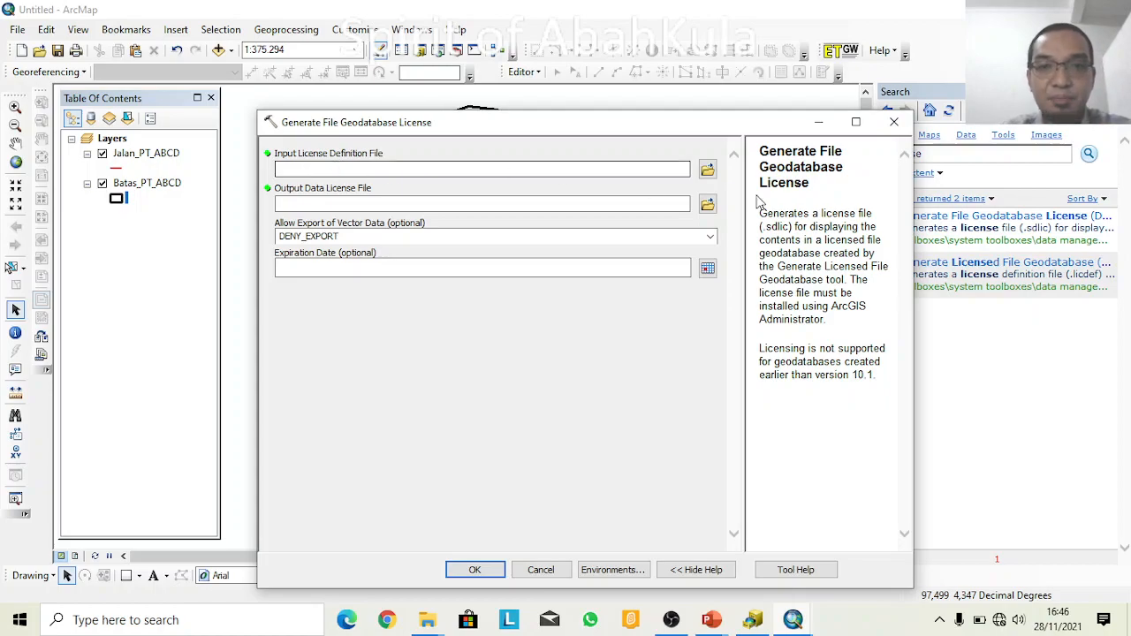
{"action": "left_click", "coordinate": [708, 171]}
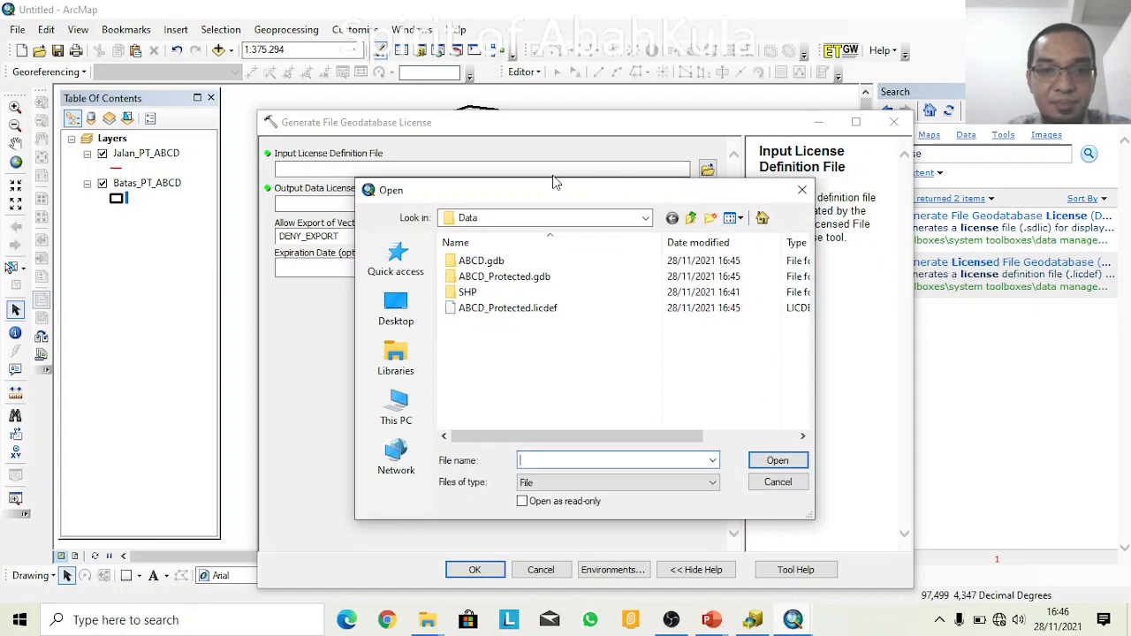
{"action": "left_click", "coordinate": [504, 311]}
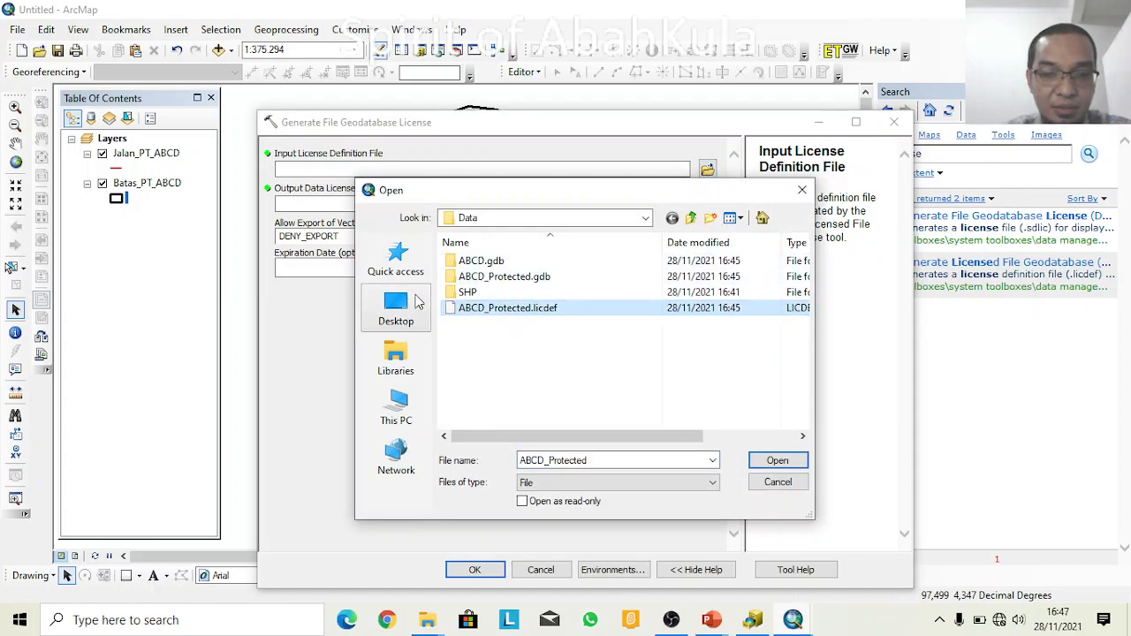
{"action": "left_click", "coordinate": [778, 461]}
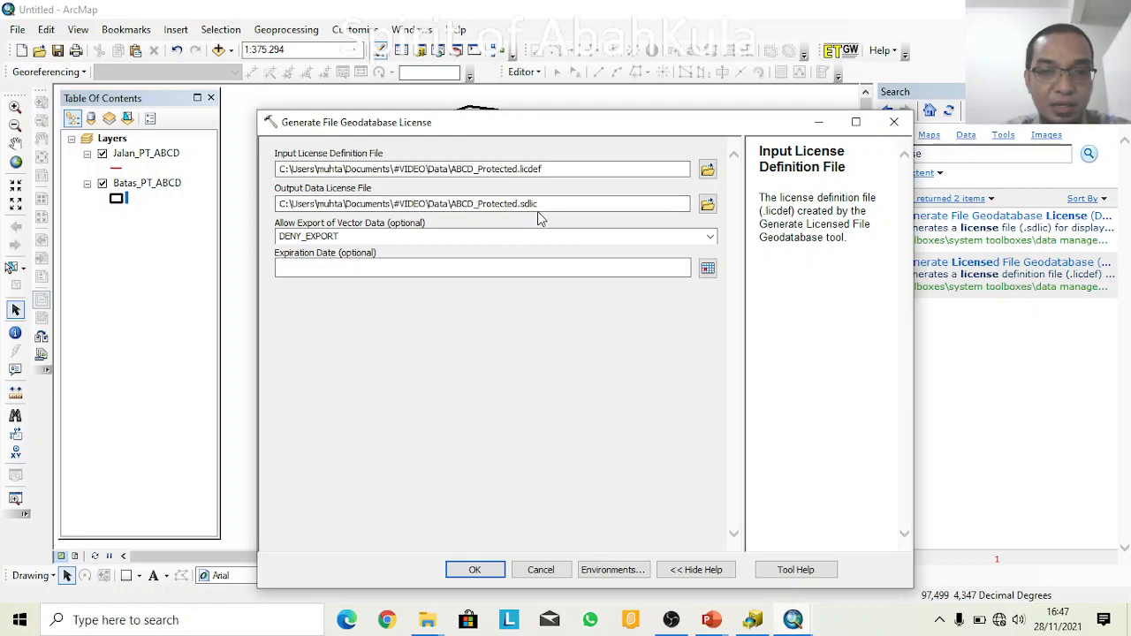
- Generate the license file ABCD_Protected.sdlic with vector export set to DENY_EXPORT and a date-only expiration of 29/11/2021
{"action": "left_click_drag", "start_coordinate": [546, 202], "coordinate": [450, 204]}
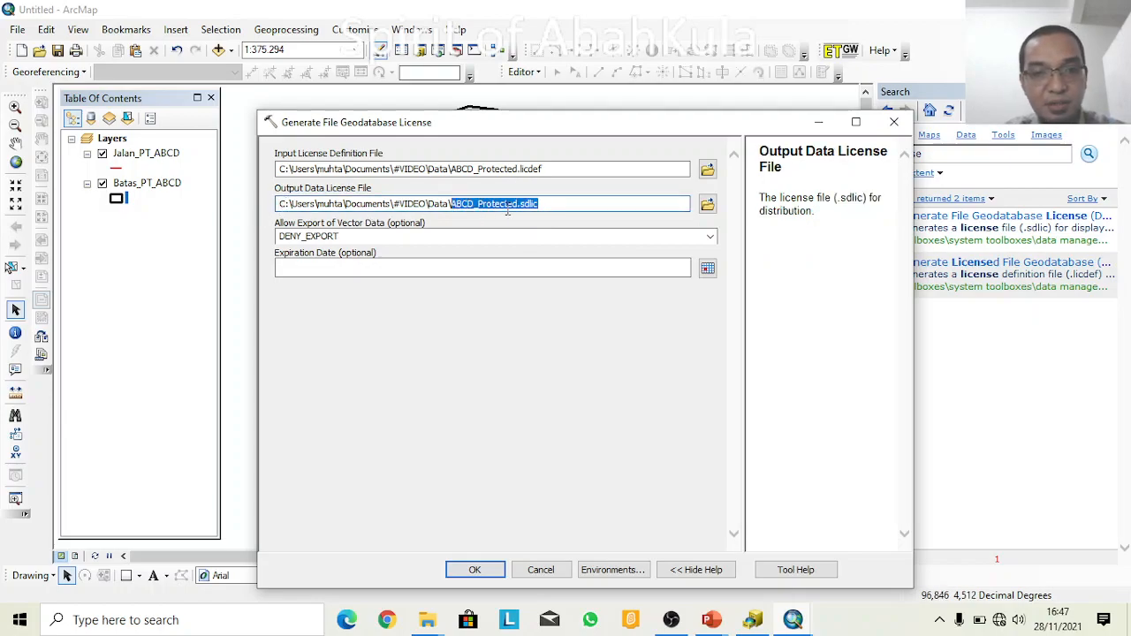
{"action": "left_click", "coordinate": [549, 204]}
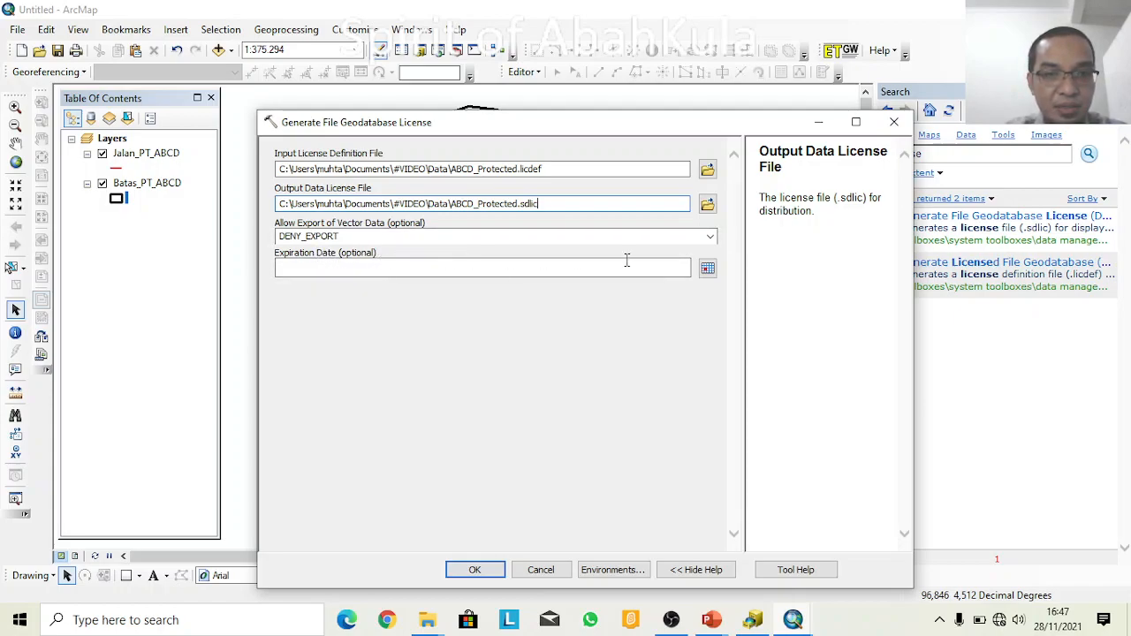
{"action": "left_click", "coordinate": [352, 235]}
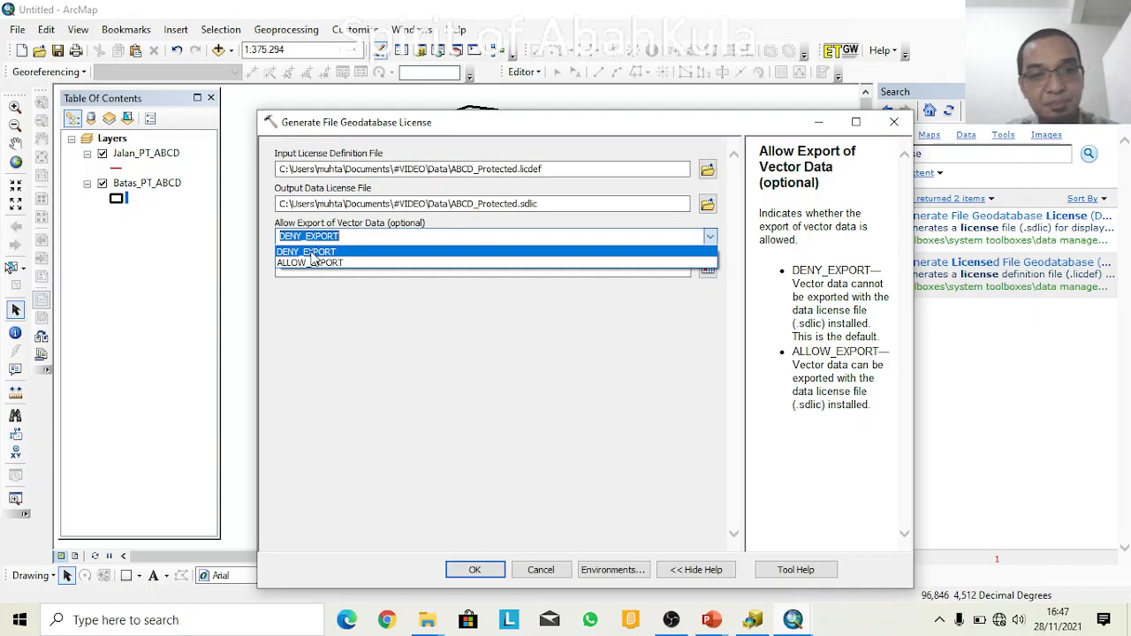
{"action": "left_click", "coordinate": [311, 255]}
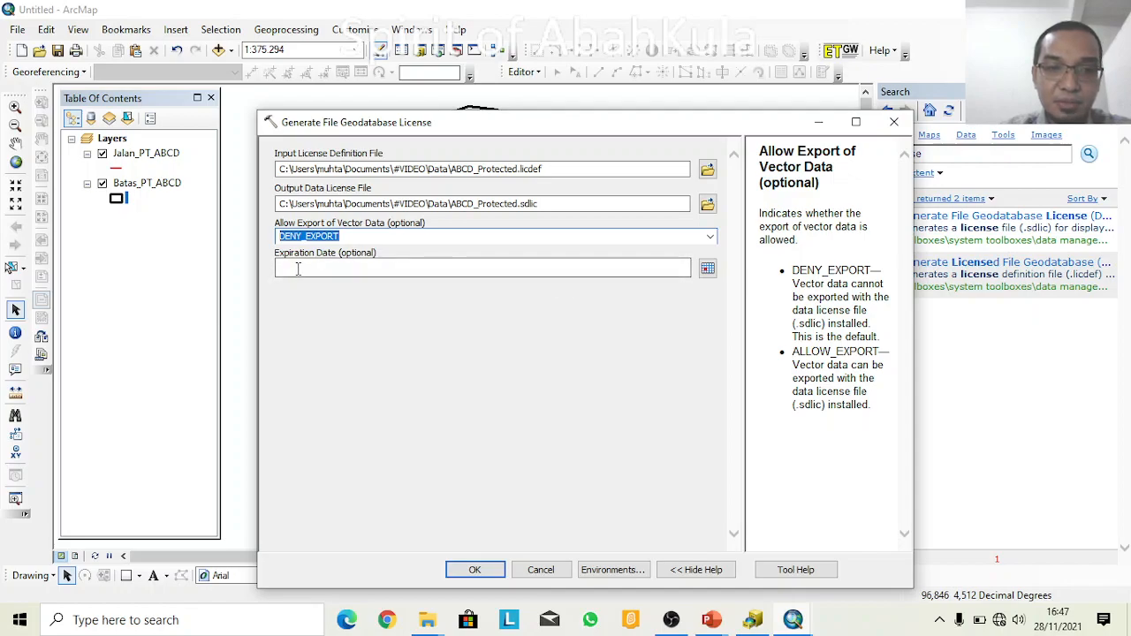
{"action": "left_click", "coordinate": [709, 270]}
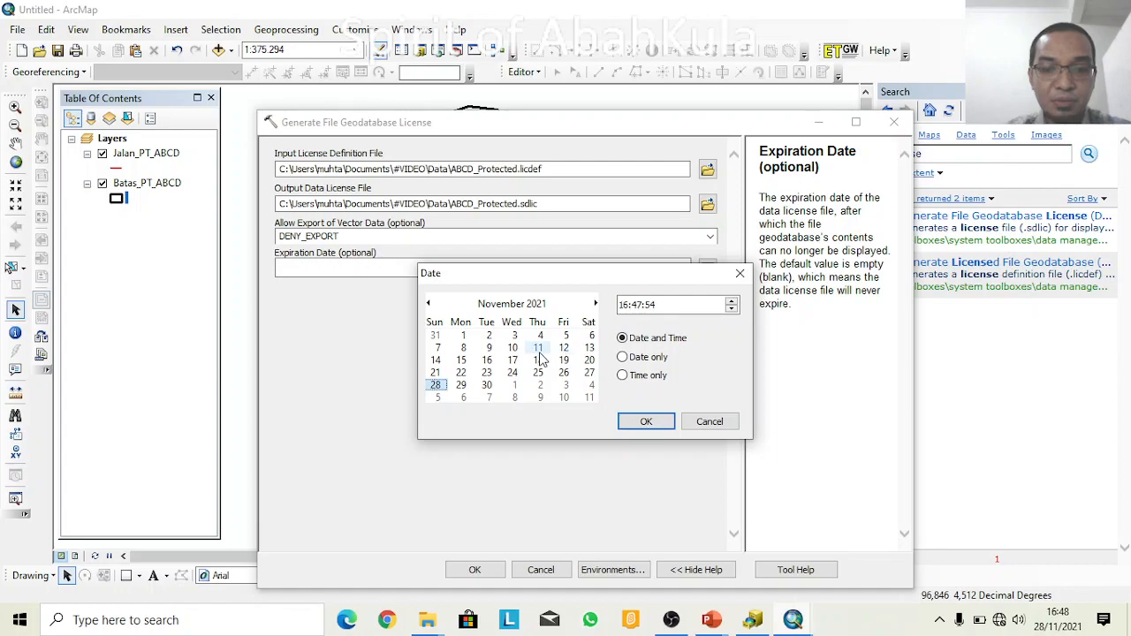
{"action": "left_click", "coordinate": [462, 386]}
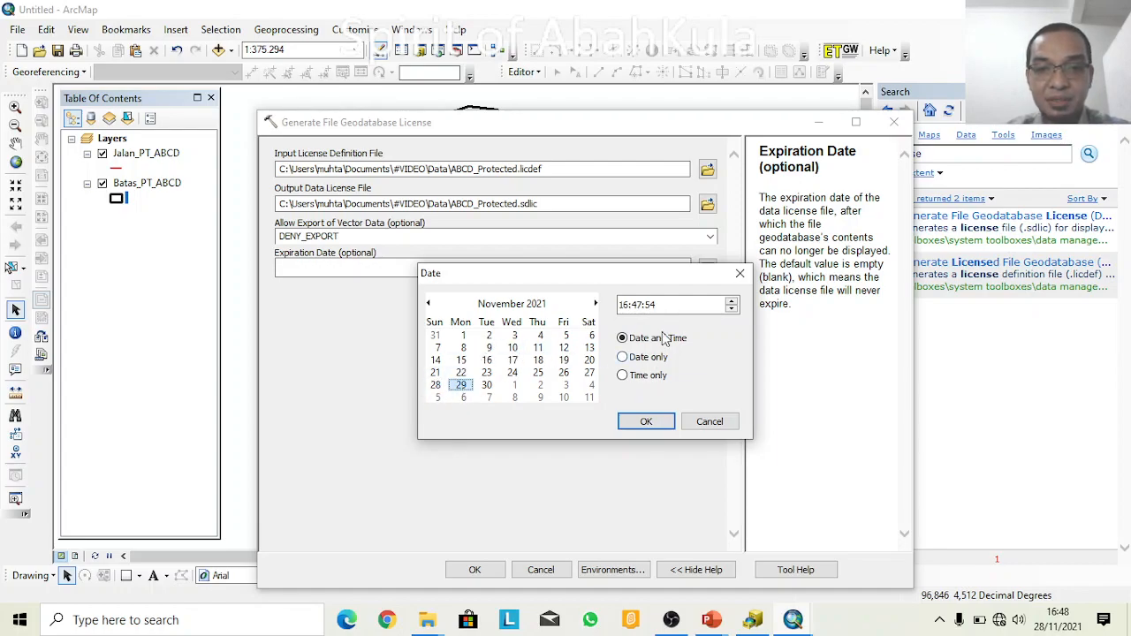
{"action": "left_click", "coordinate": [626, 359]}
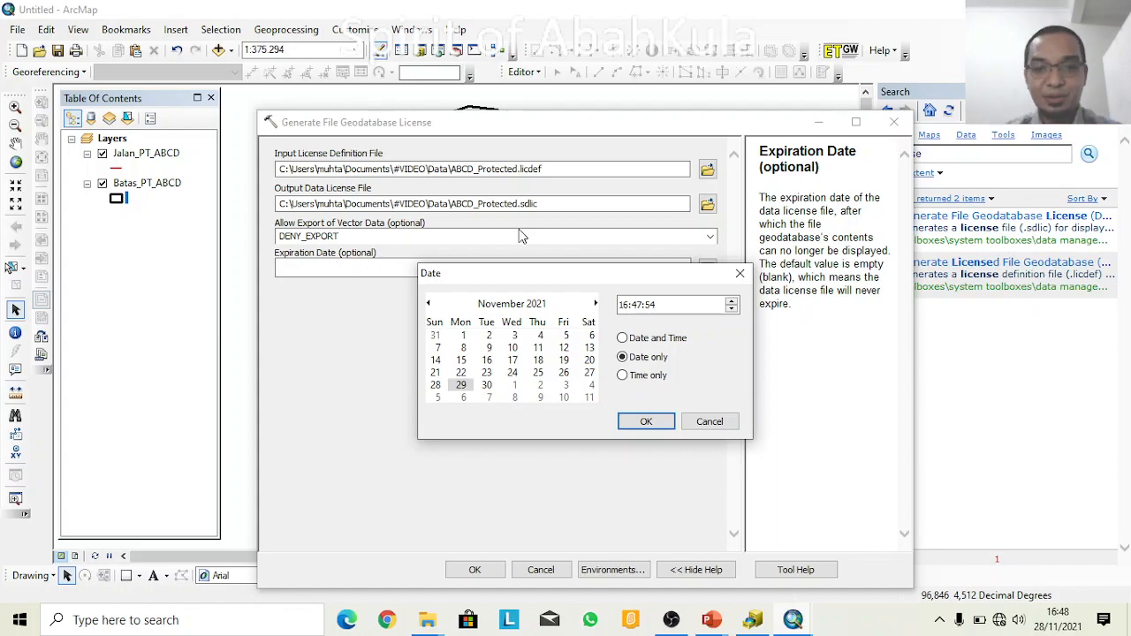
{"action": "left_click", "coordinate": [646, 422]}
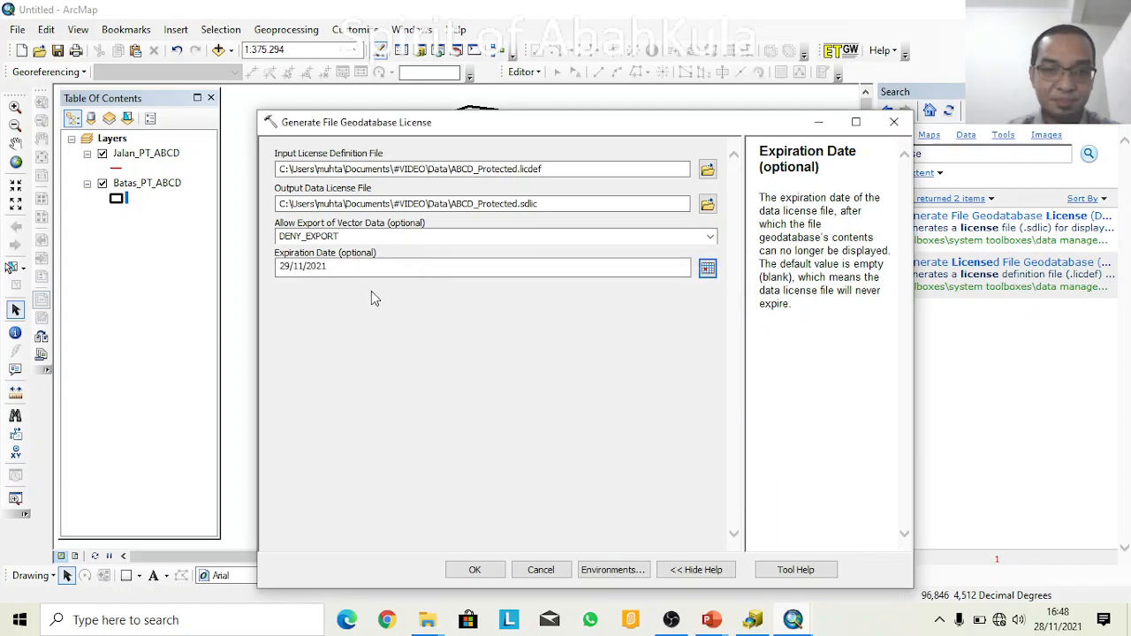
{"action": "left_click", "coordinate": [471, 570]}
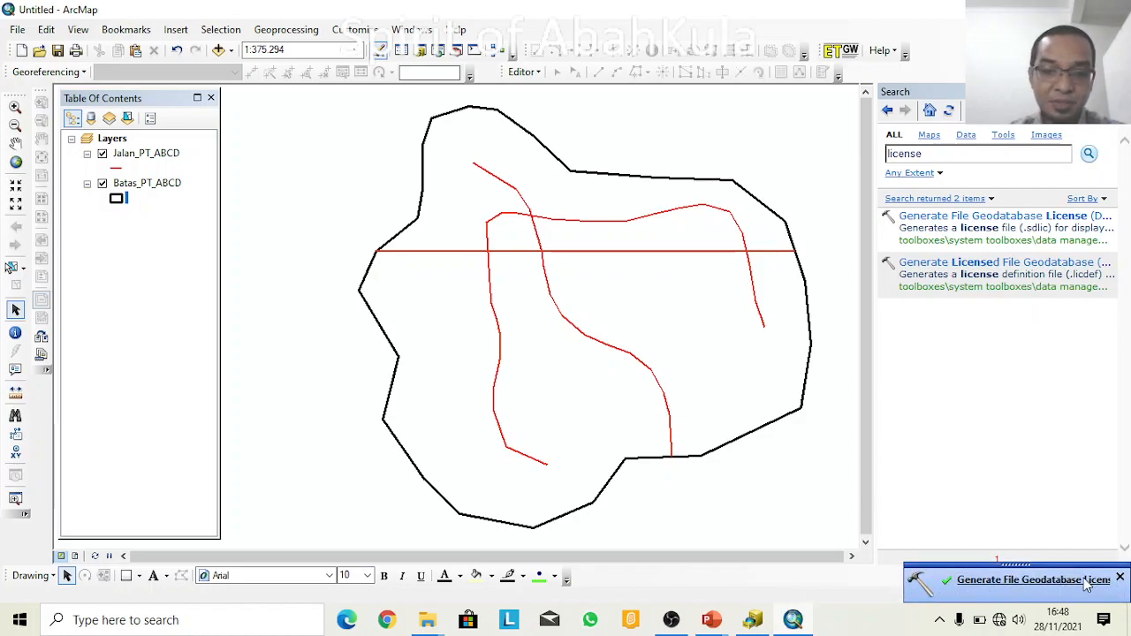
- Switch to File Explorer and copy ABCD_Protected.gdb together with the ABCD_Protected license file from the Data folder
{"action": "mouse_move", "coordinate": [430, 619]}
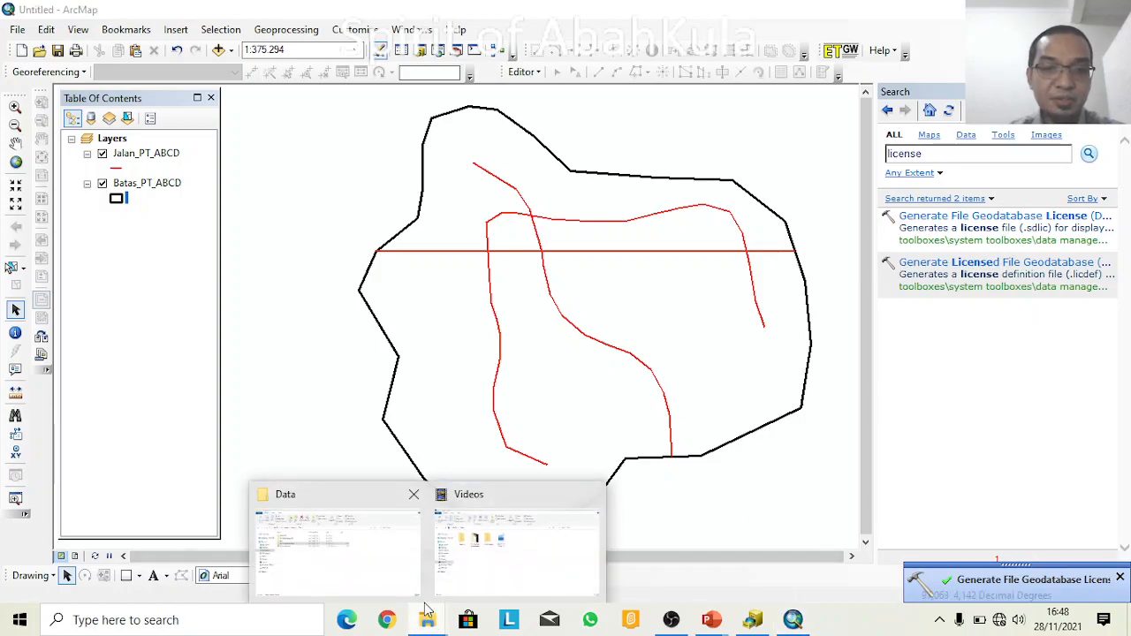
{"action": "left_click", "coordinate": [316, 551]}
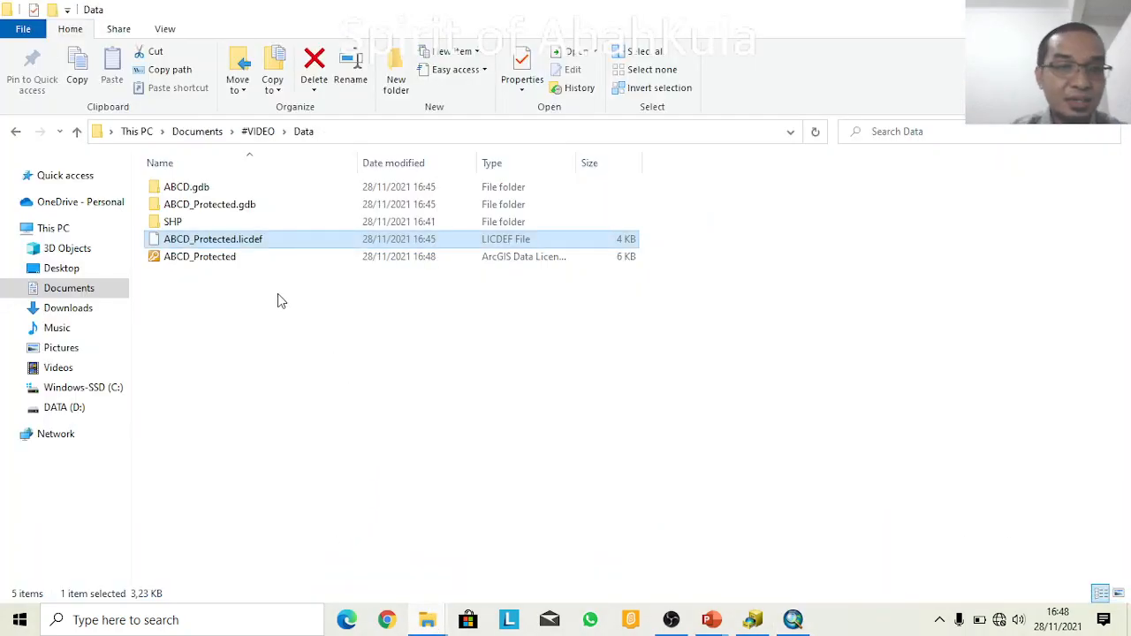
{"action": "left_click", "coordinate": [225, 259]}
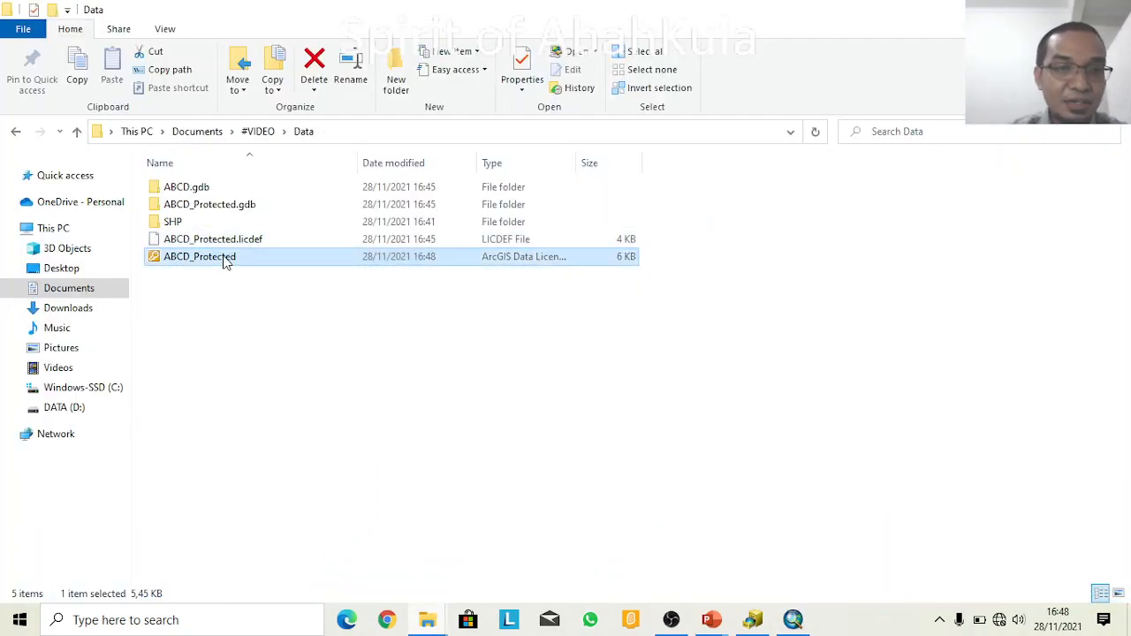
{"action": "left_click", "coordinate": [223, 207], "text": "ctrl"}
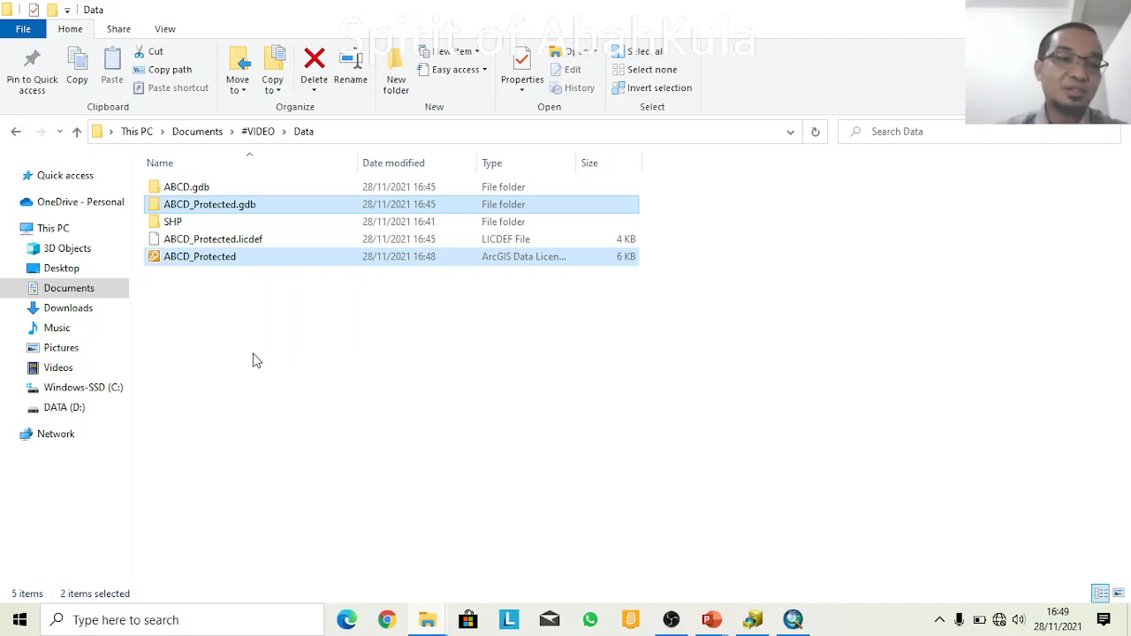
{"action": "right_click", "coordinate": [214, 265]}
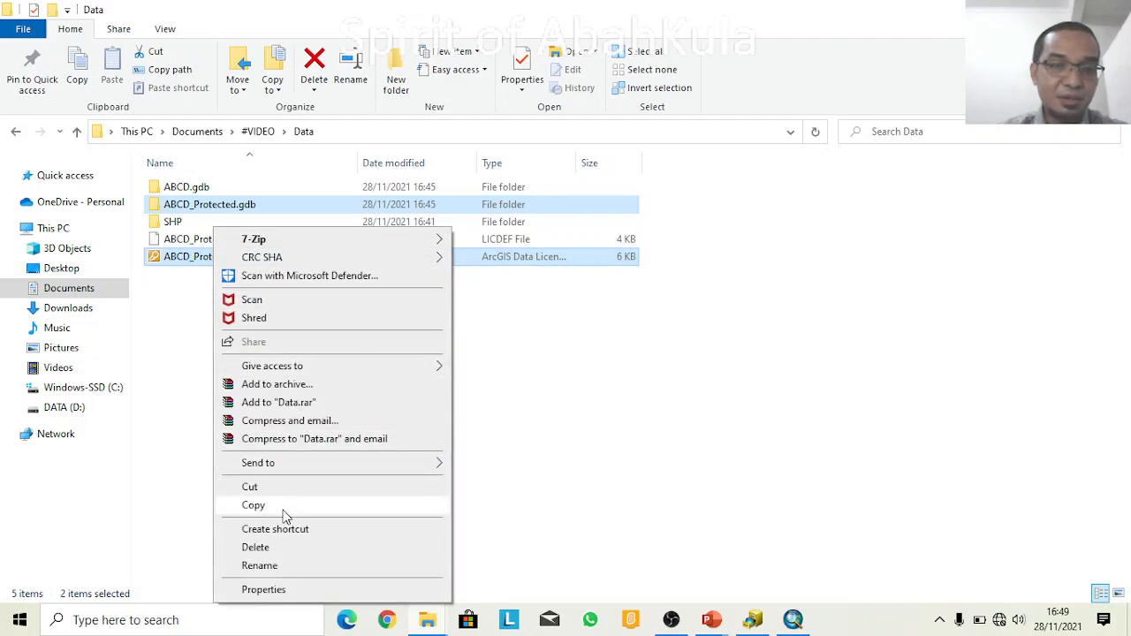
{"action": "left_click", "coordinate": [284, 512]}
- Create a new folder named KIRIM inside the Data folder
{"action": "right_click", "coordinate": [182, 289]}
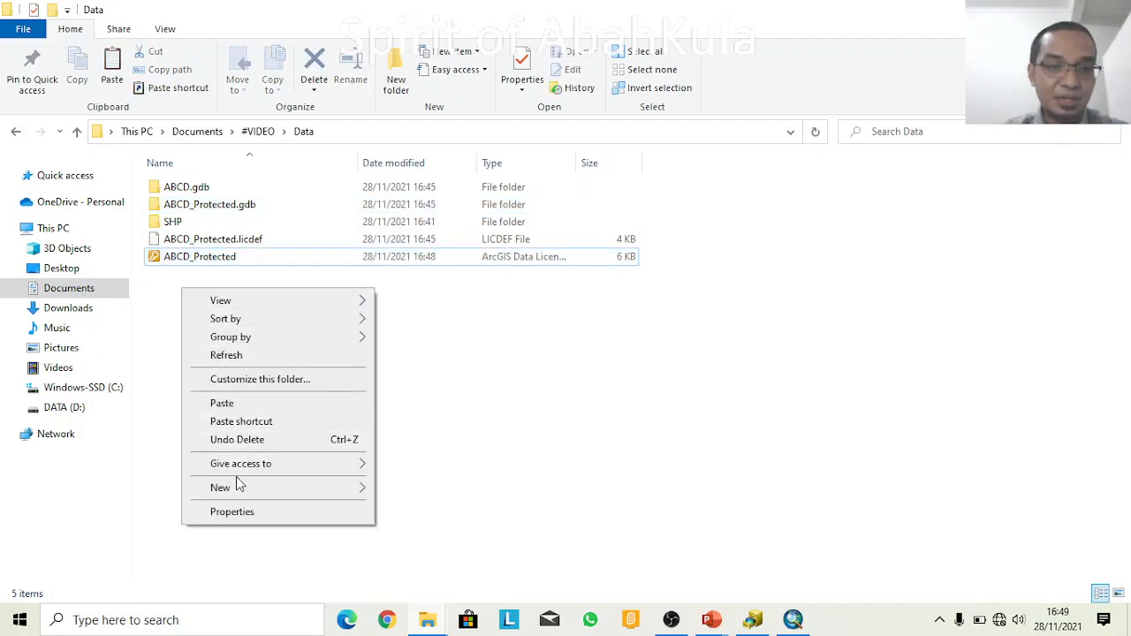
{"action": "mouse_move", "coordinate": [237, 486]}
{"action": "left_click", "coordinate": [415, 315]}
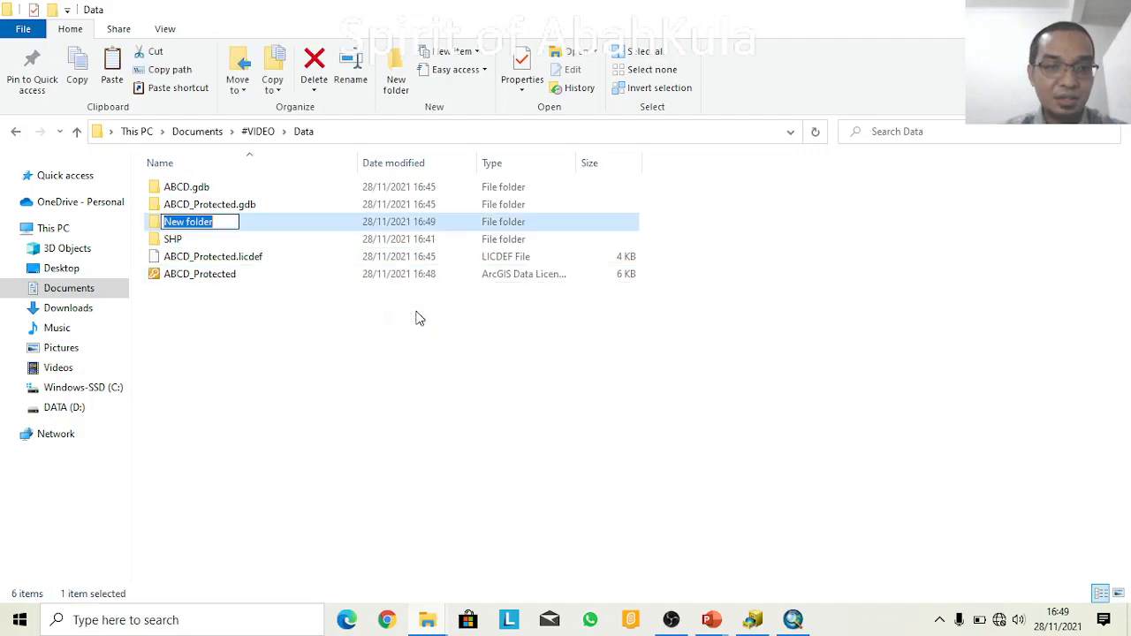
{"action": "type", "text": "KIRIM"}
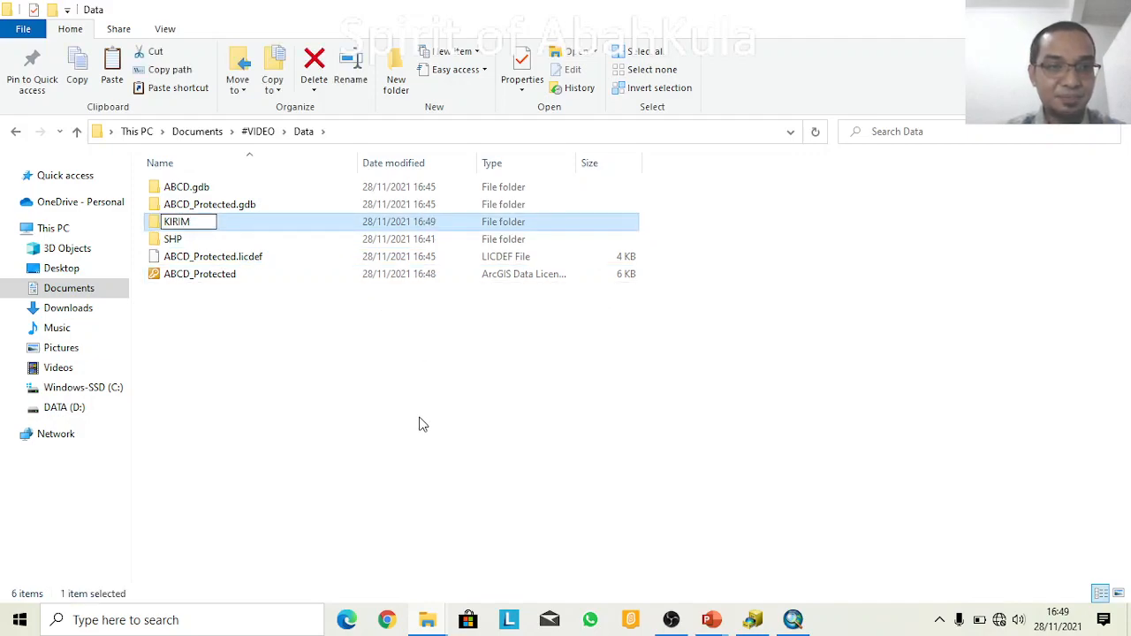
{"action": "key", "text": "Return"}
- Paste the copied protected geodatabase and license file into the KIRIM folder
{"action": "double_click", "coordinate": [181, 225]}
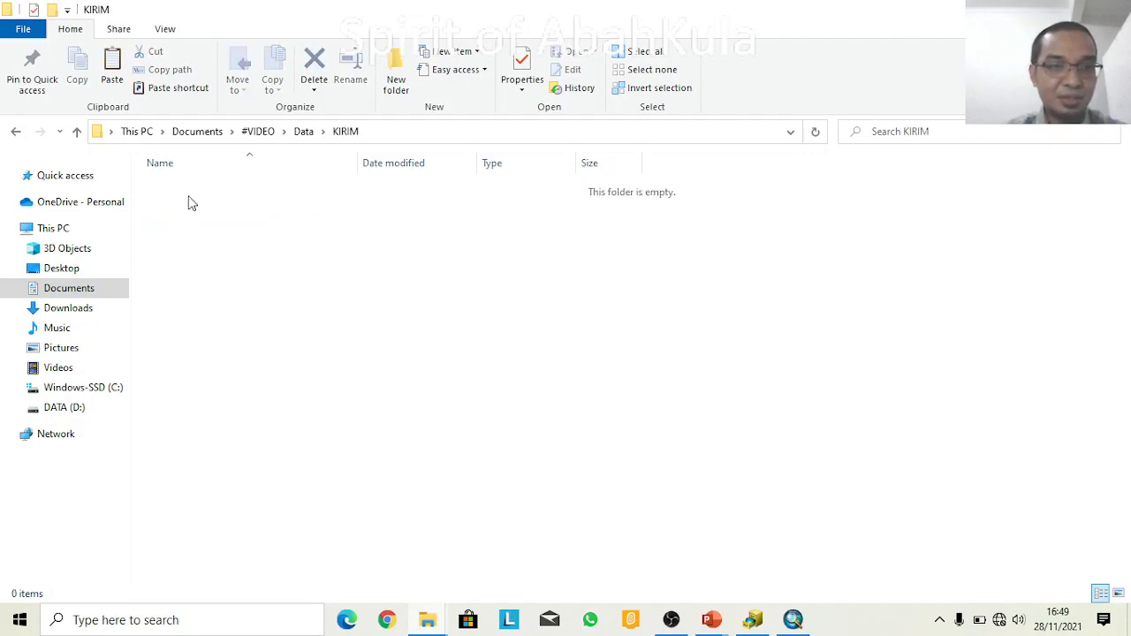
{"action": "right_click", "coordinate": [190, 200]}
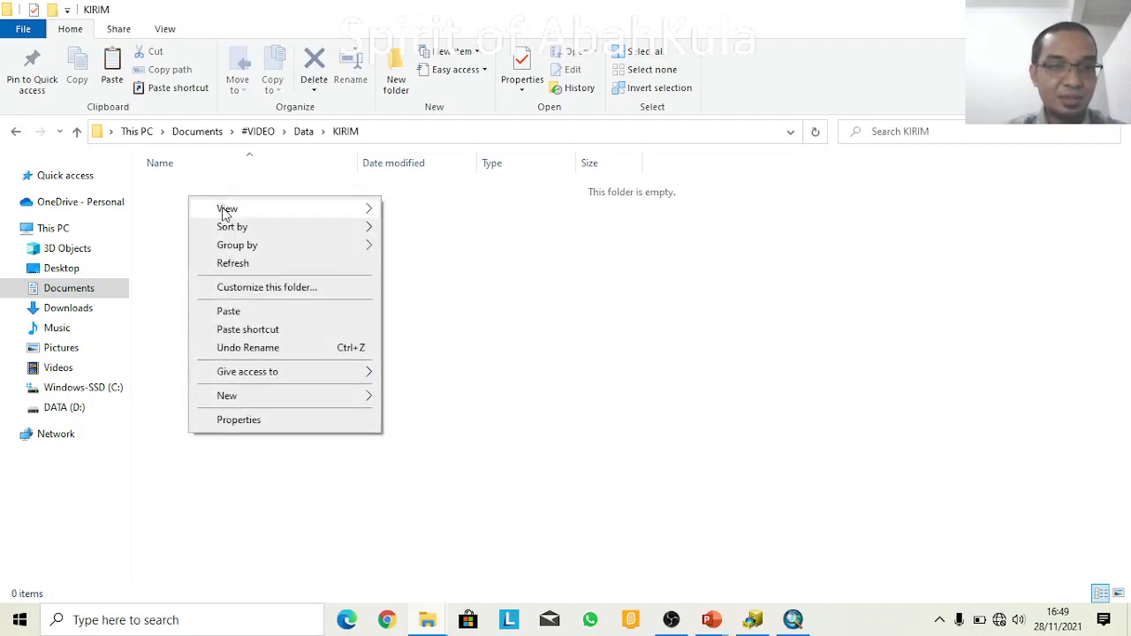
{"action": "left_click", "coordinate": [254, 314]}
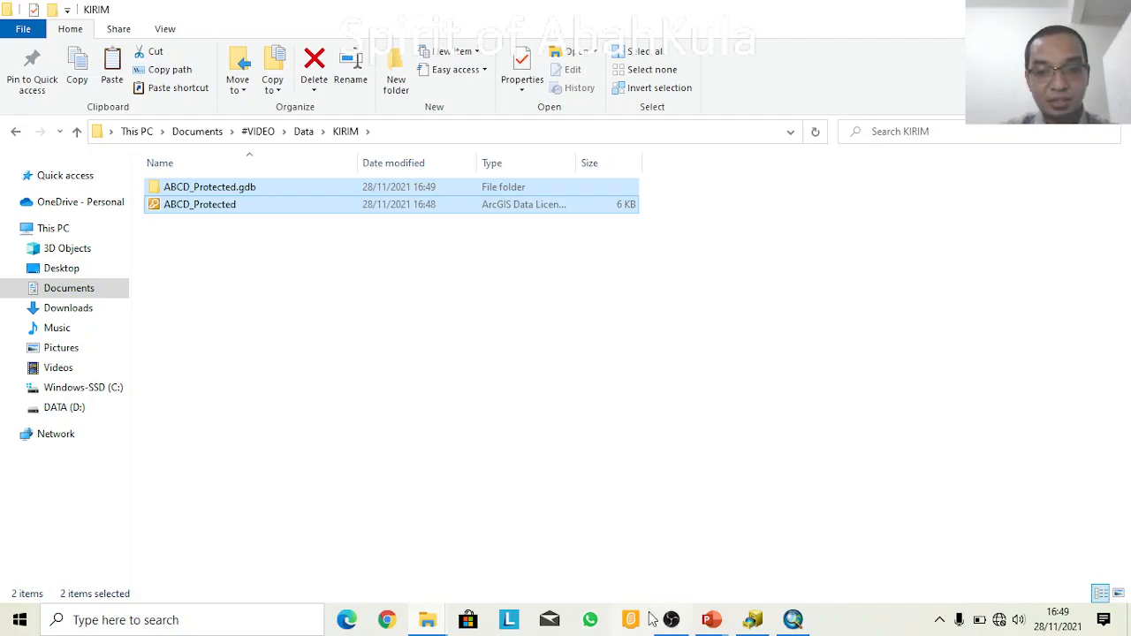
- Switch to the PowerPoint slide show and review the slide listing the geodatabase license creation stages
{"action": "left_click", "coordinate": [716, 622]}
{"action": "left_click", "coordinate": [774, 534]}
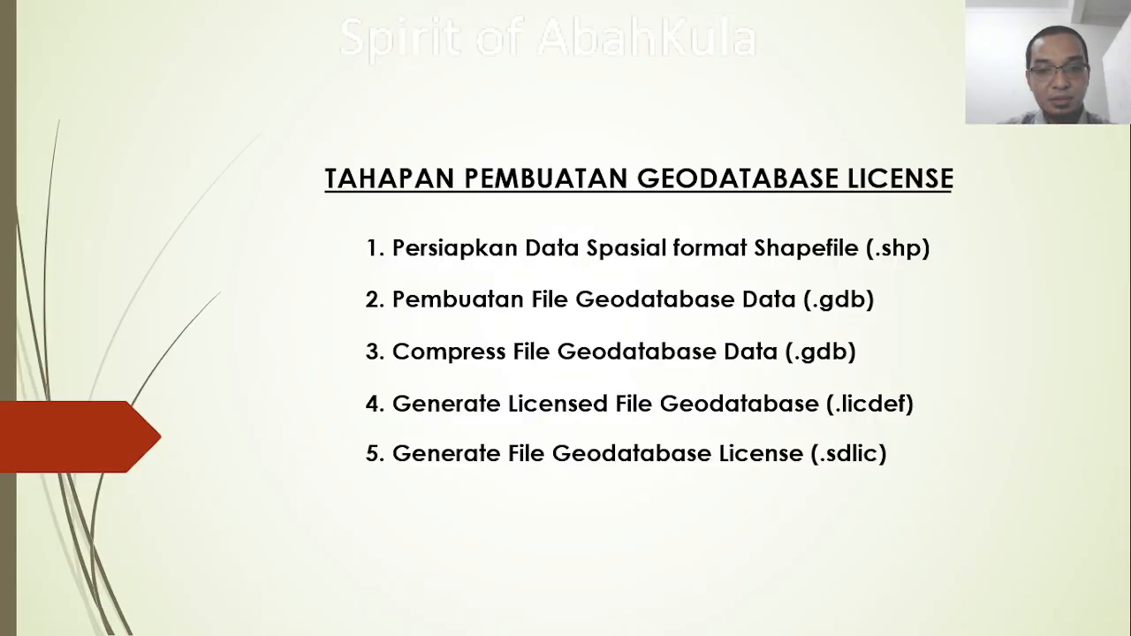